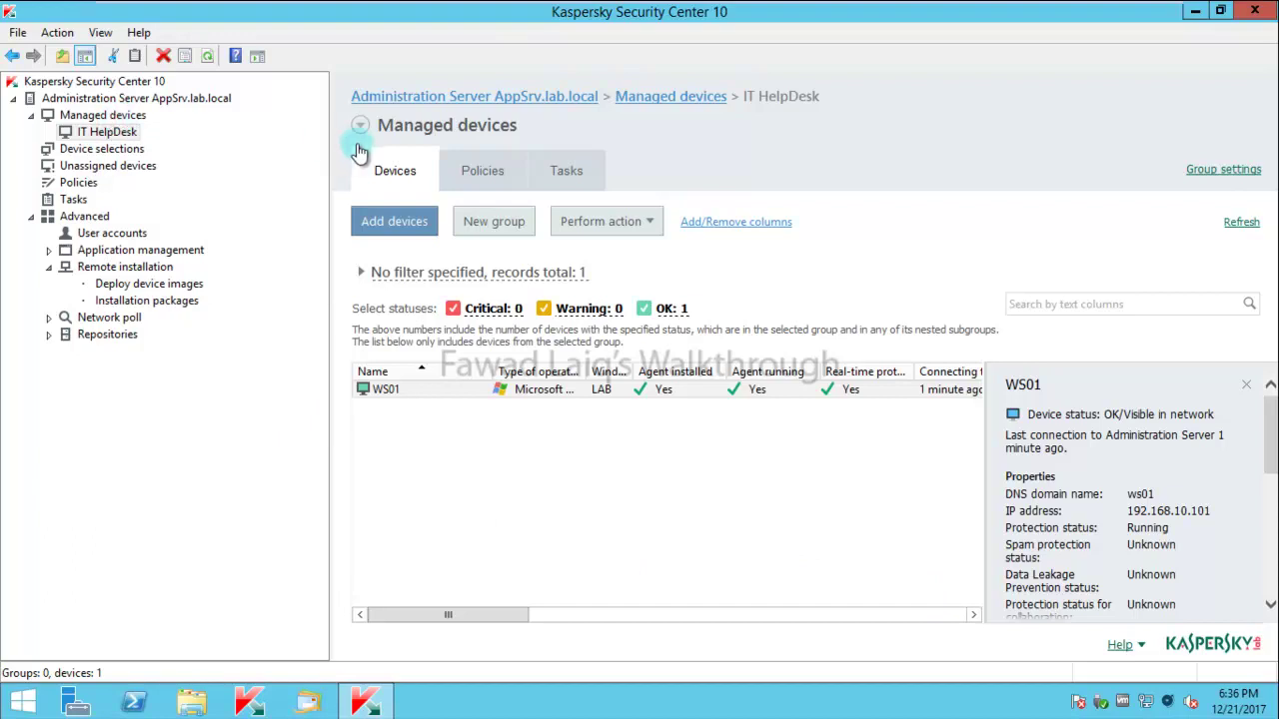
Show inherited policies, dismiss the snap-in error, and select the Endpoint Security policy under Managed devices.
click(478, 174)
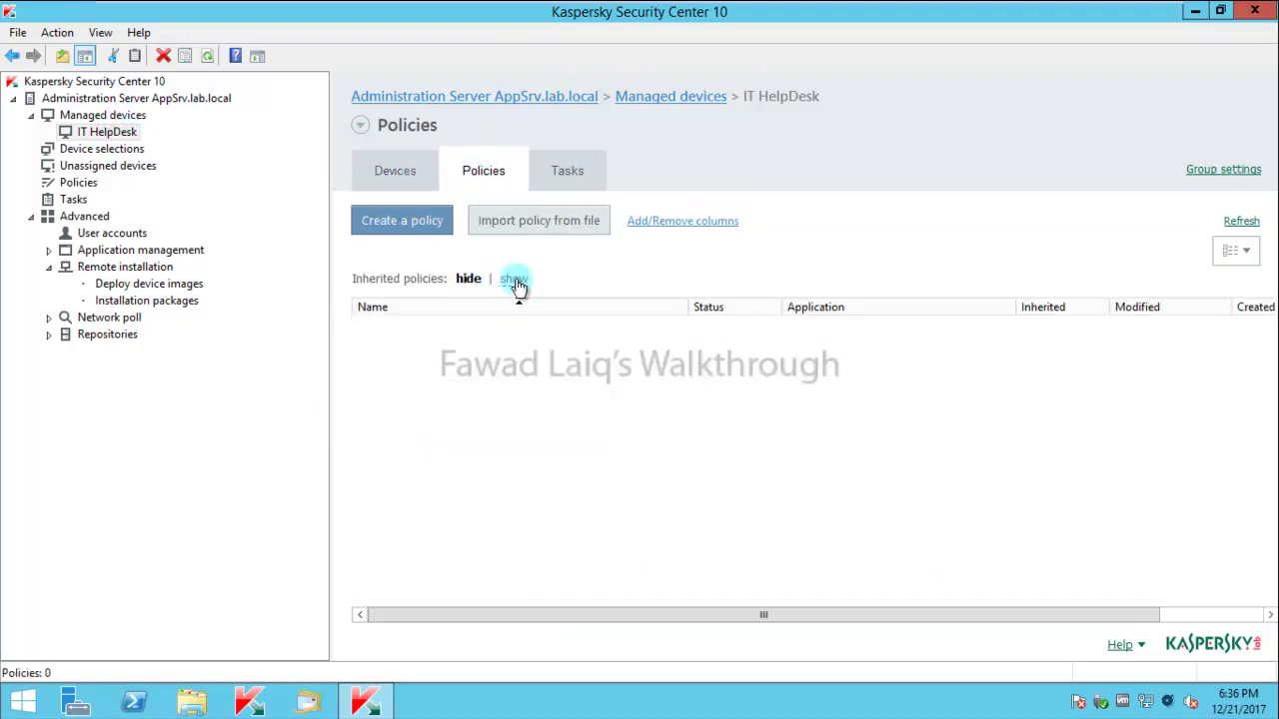
click(513, 278)
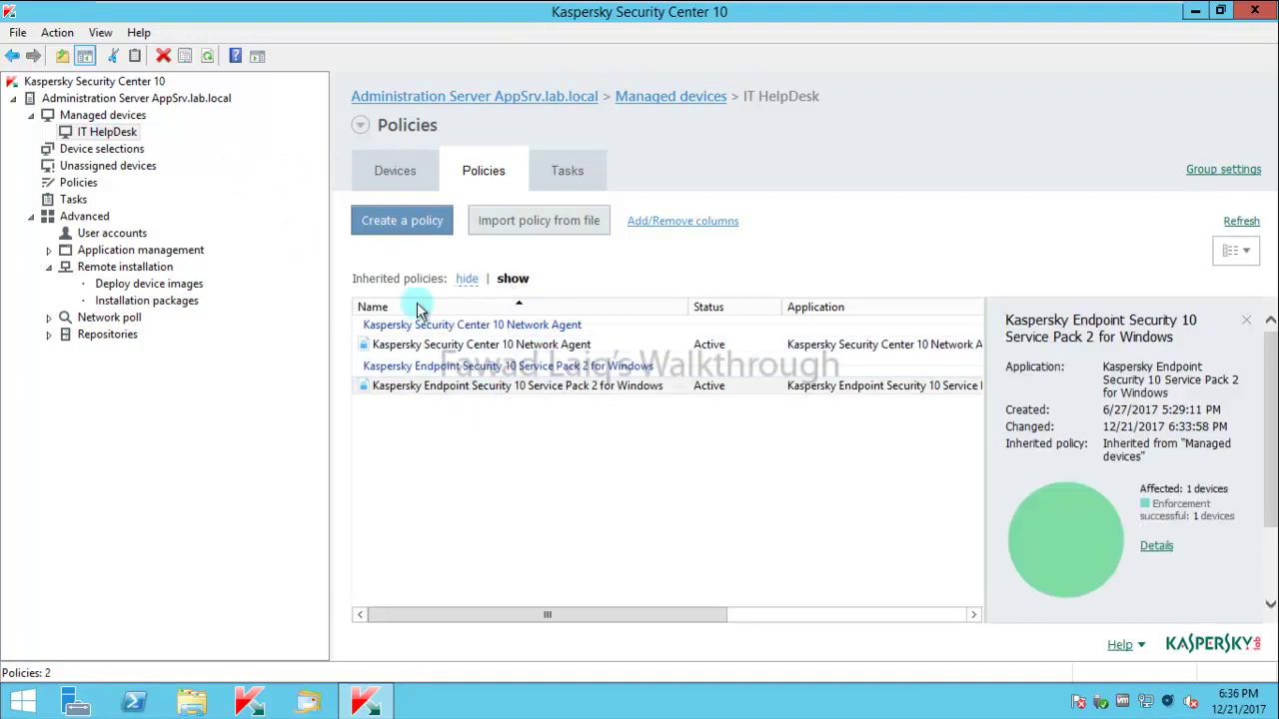
click(490, 385)
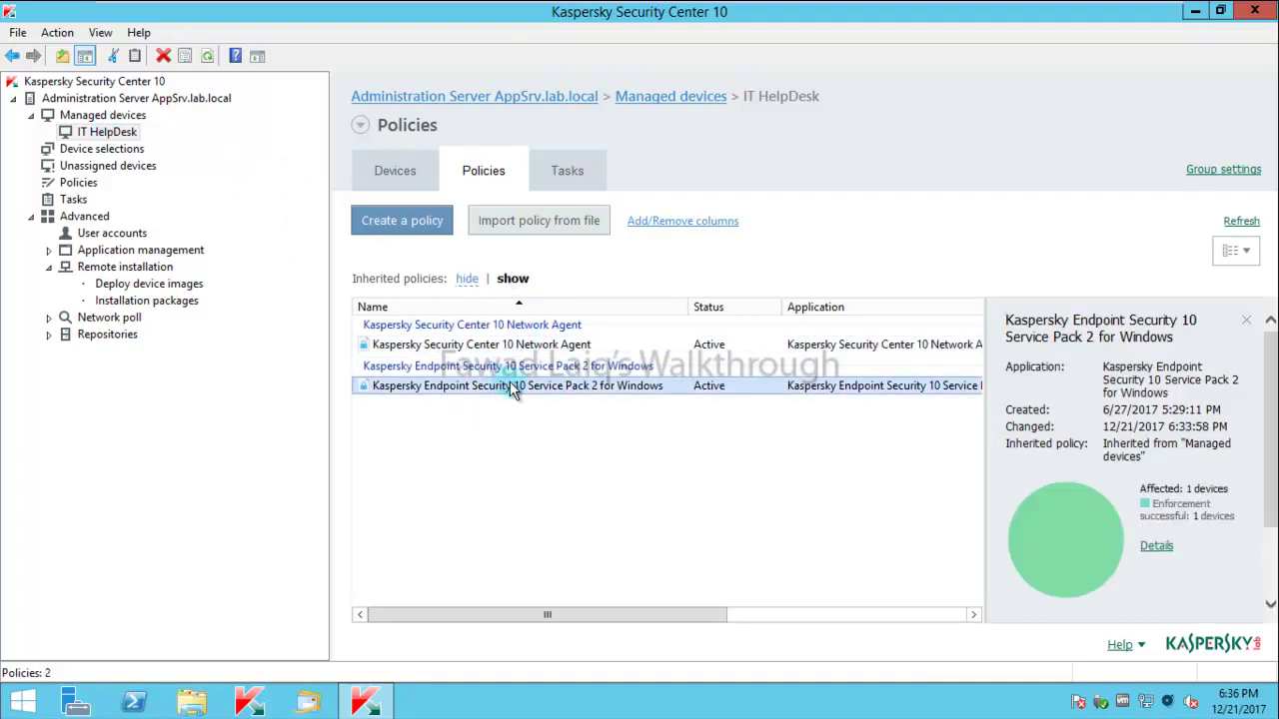
click(112, 114)
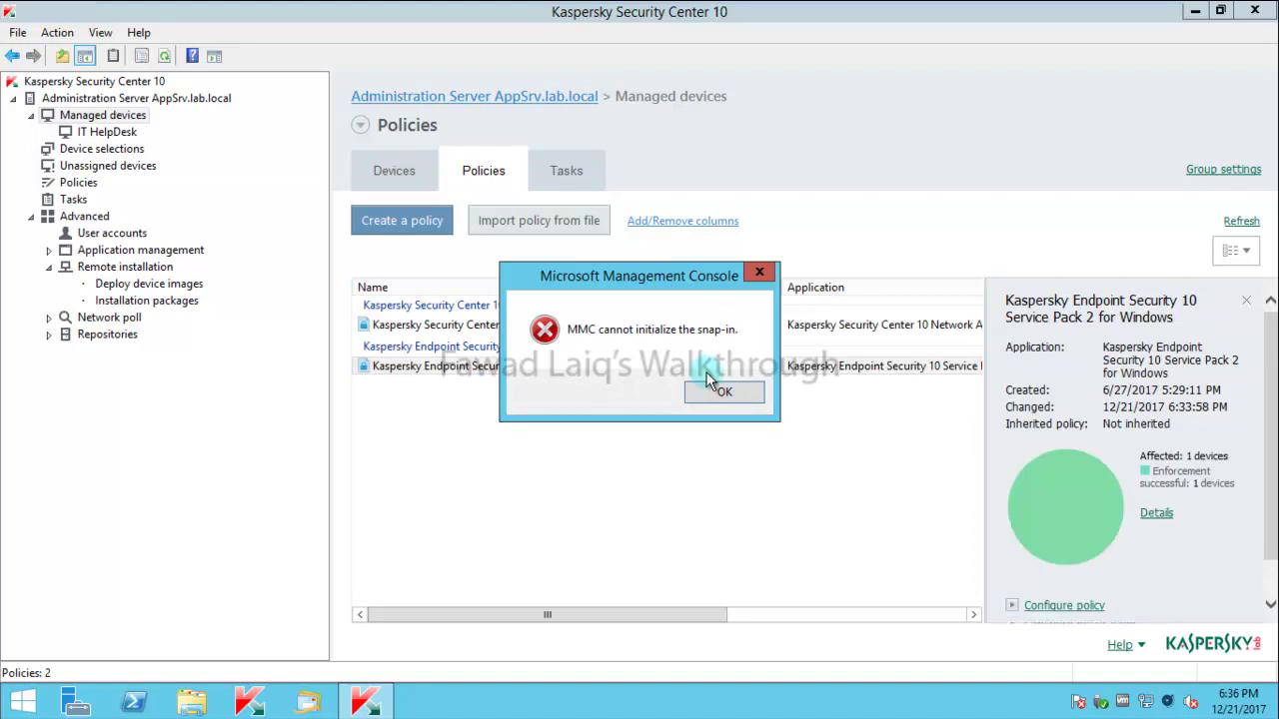
click(713, 392)
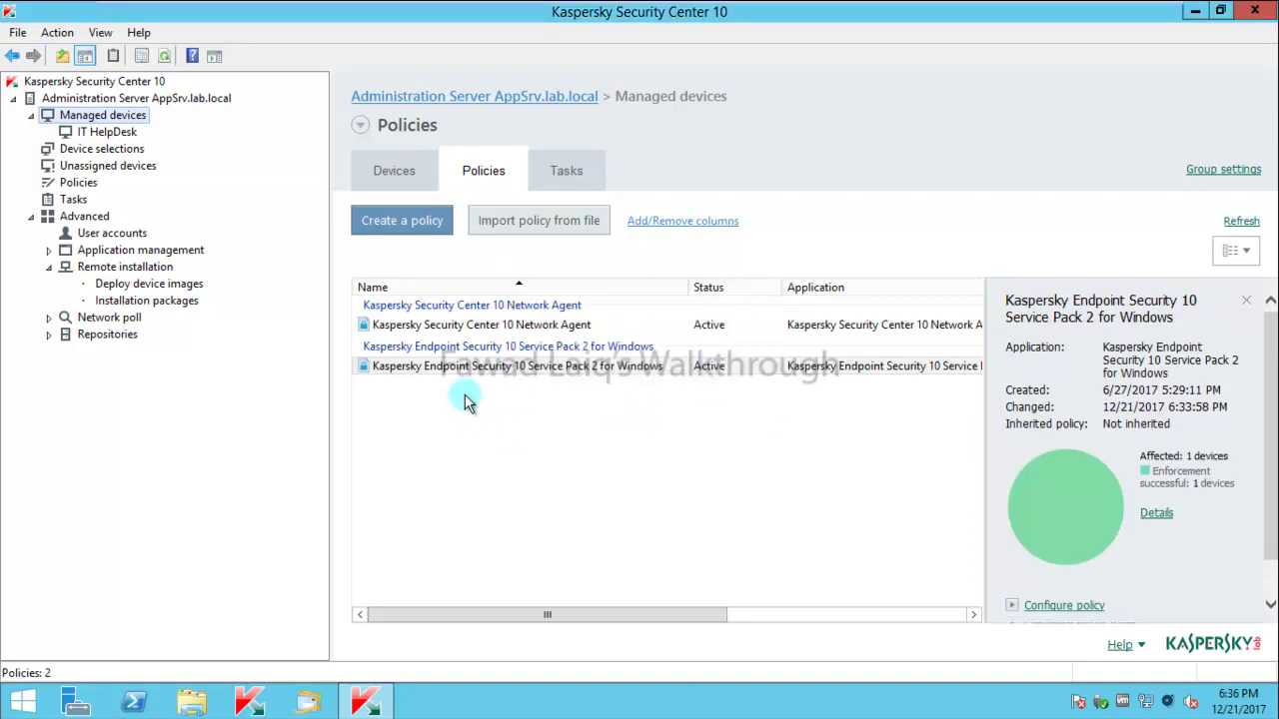
click(484, 371)
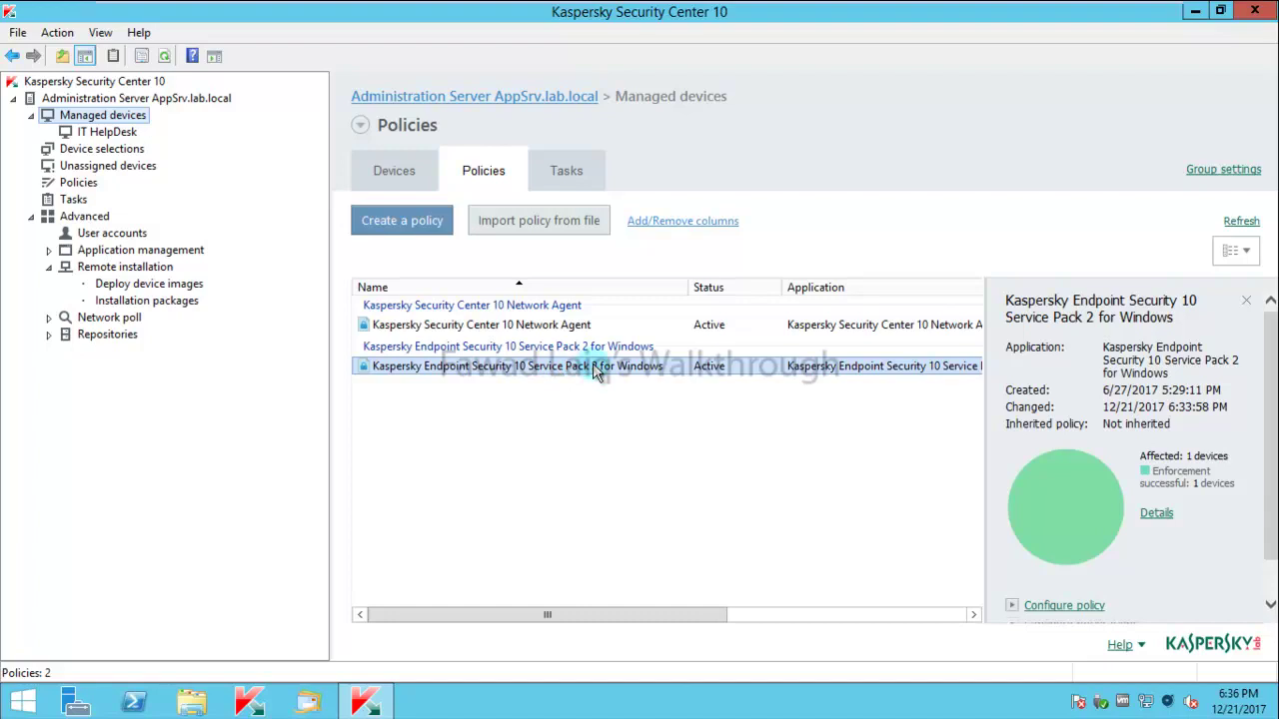
Copy the Endpoint Security 10 policy and paste it as a new '(1)' copy.
right_click(596, 369)
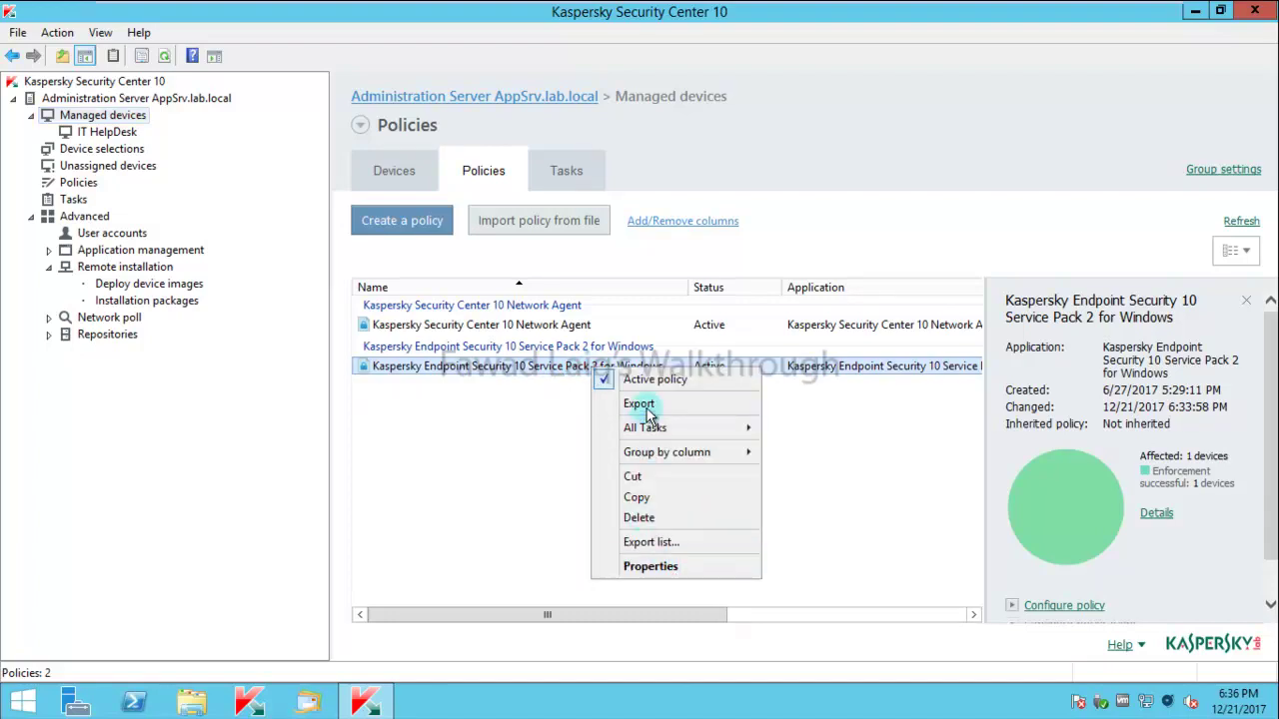
click(637, 497)
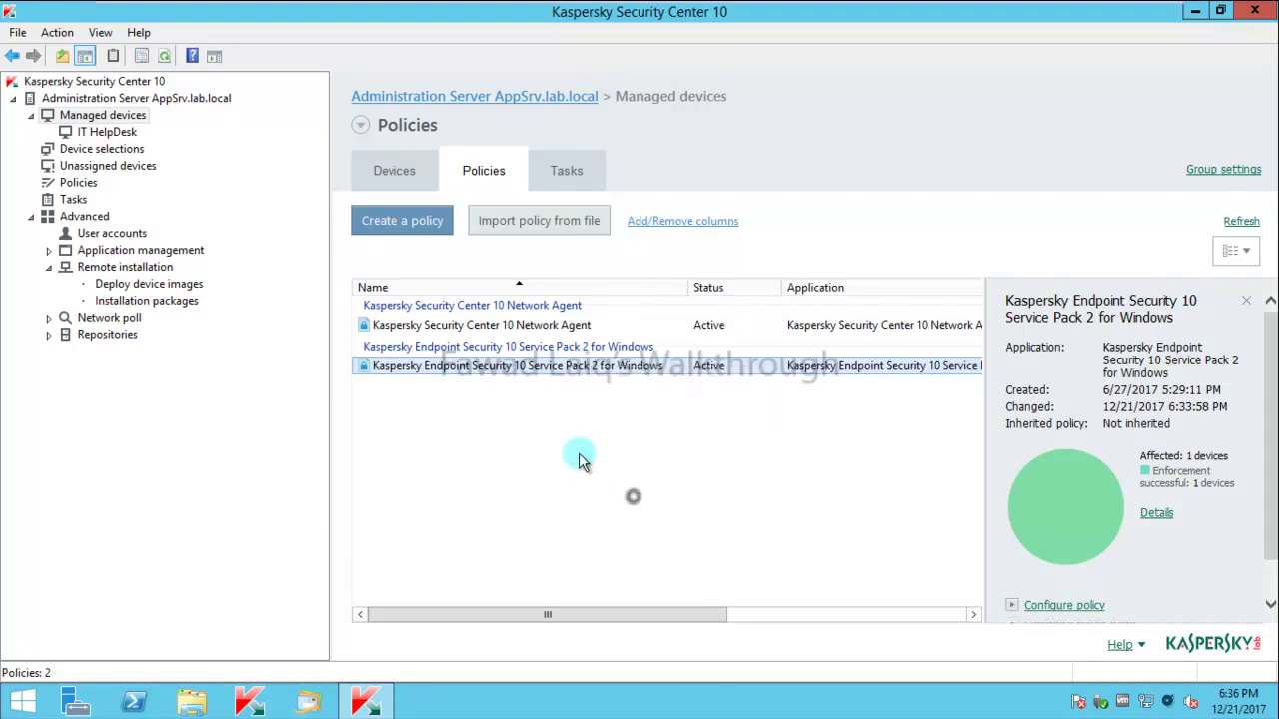
right_click(580, 457)
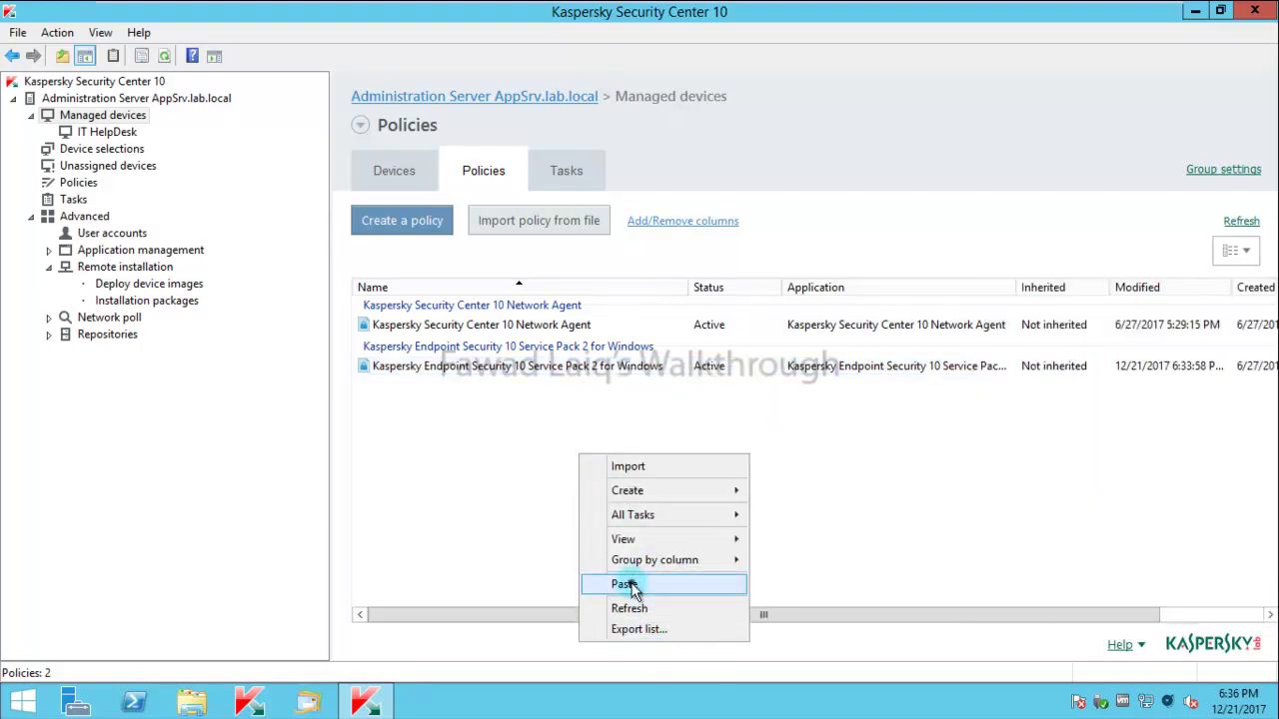
click(626, 585)
click(656, 386)
right_click(657, 385)
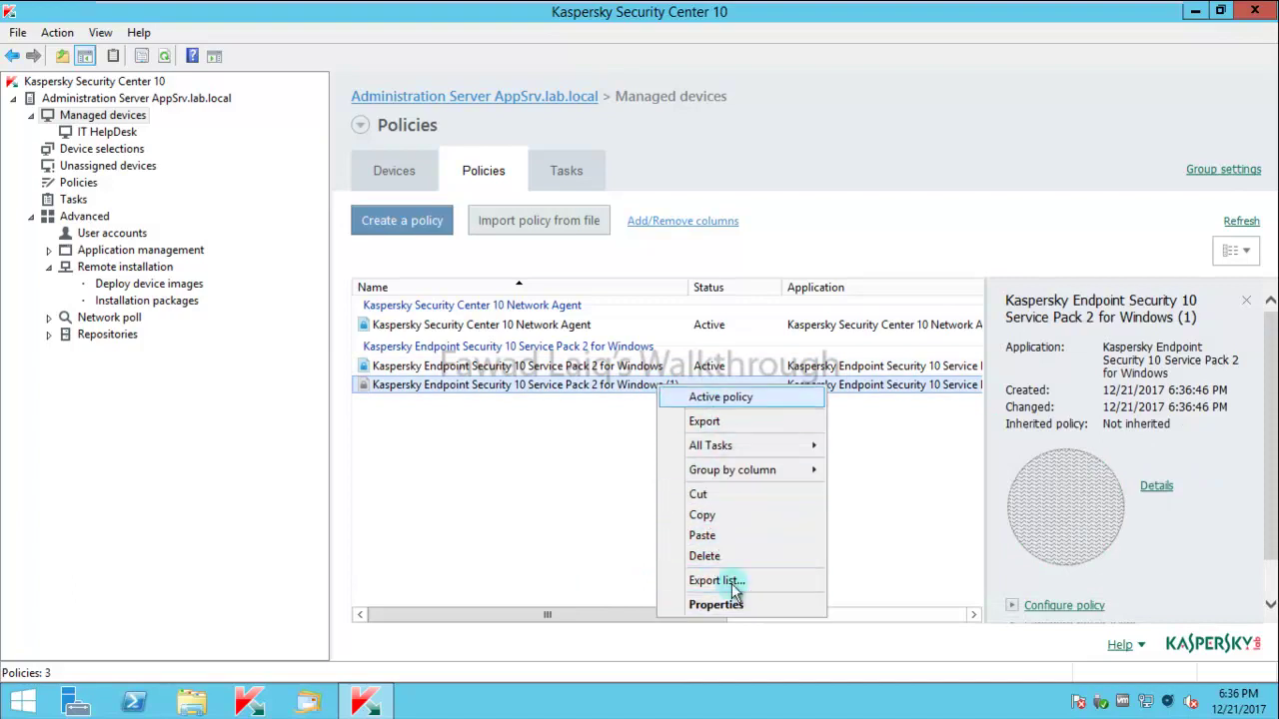
Replace the copy's '(1)' suffix with '- Mobile' and mark it as the Out-of-office policy.
click(739, 605)
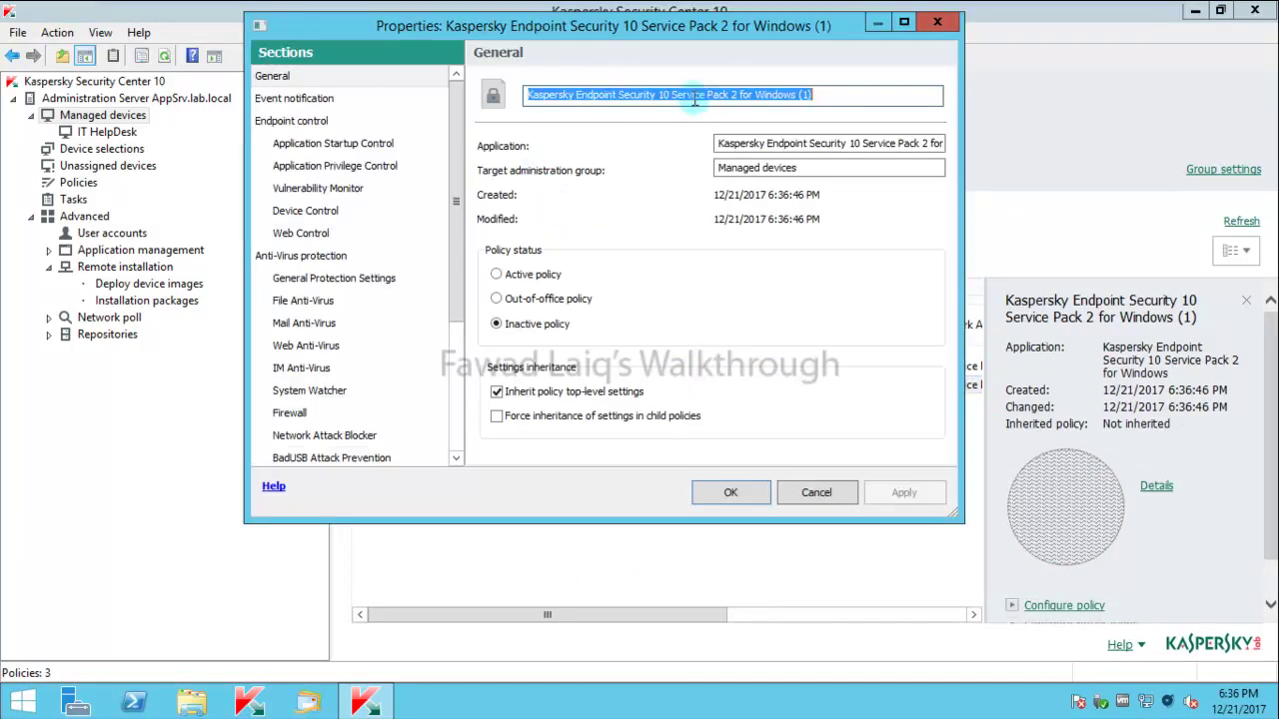
drag(796, 94, 892, 108)
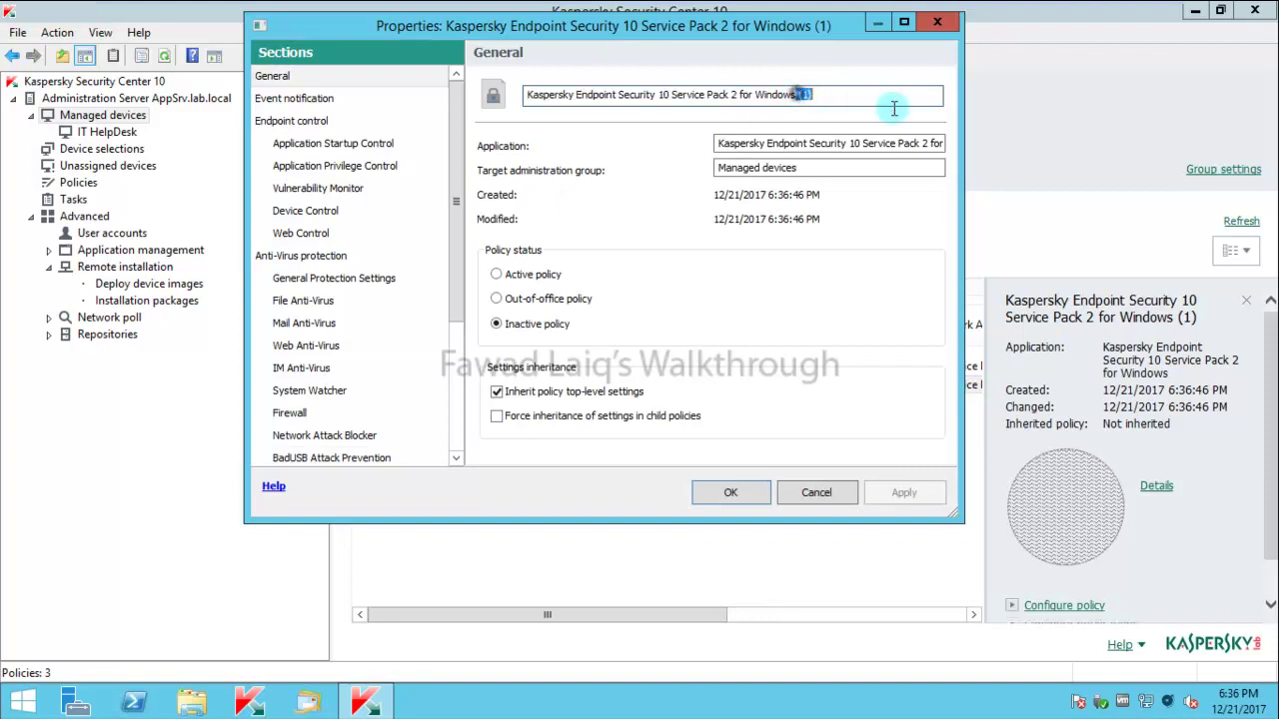
text(Monbile)
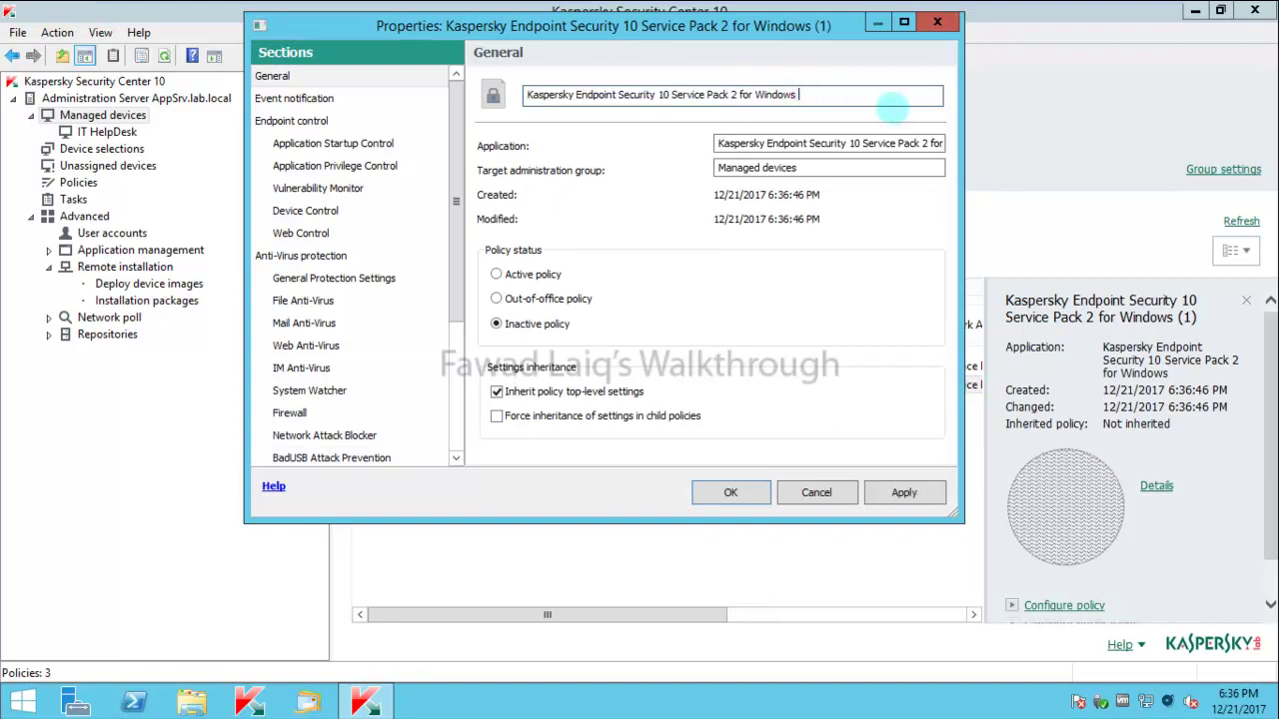
key(BackSpace)
key(BackSpace)
key(BackSpace)
key(BackSpace)
key(BackSpace)
key(BackSpace)
key(BackSpace)
text(- Mobile)
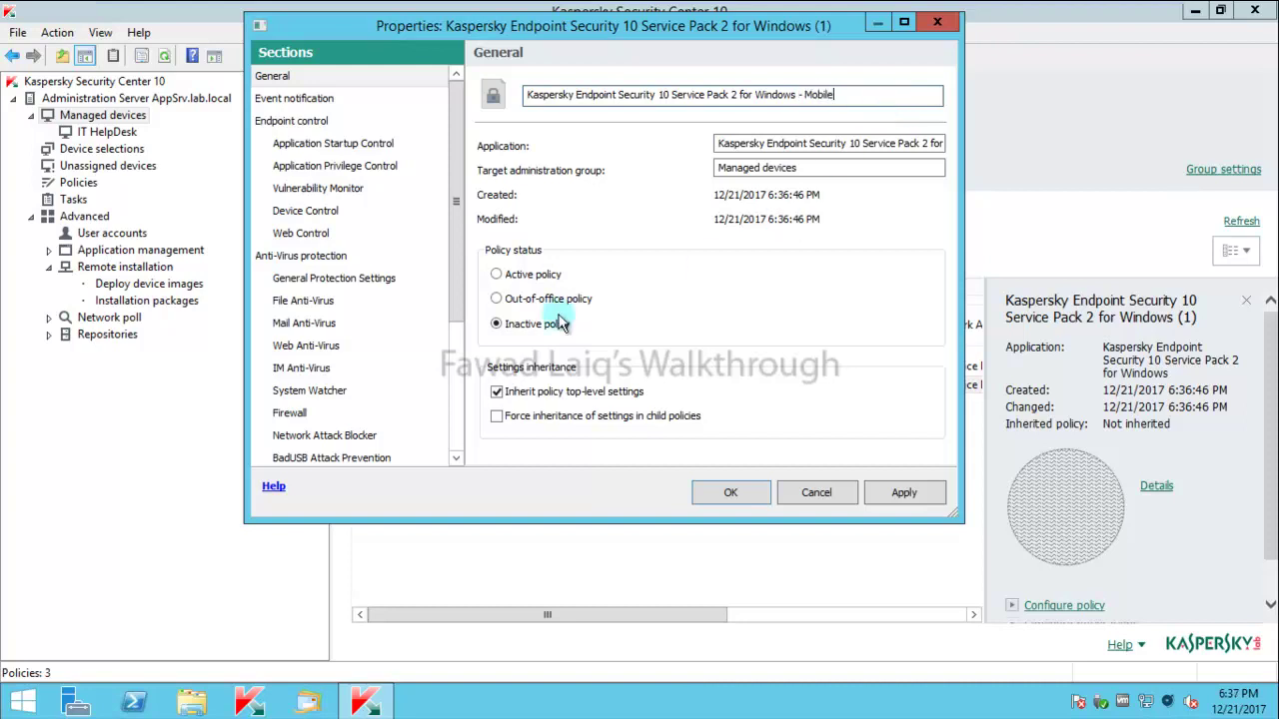
click(497, 303)
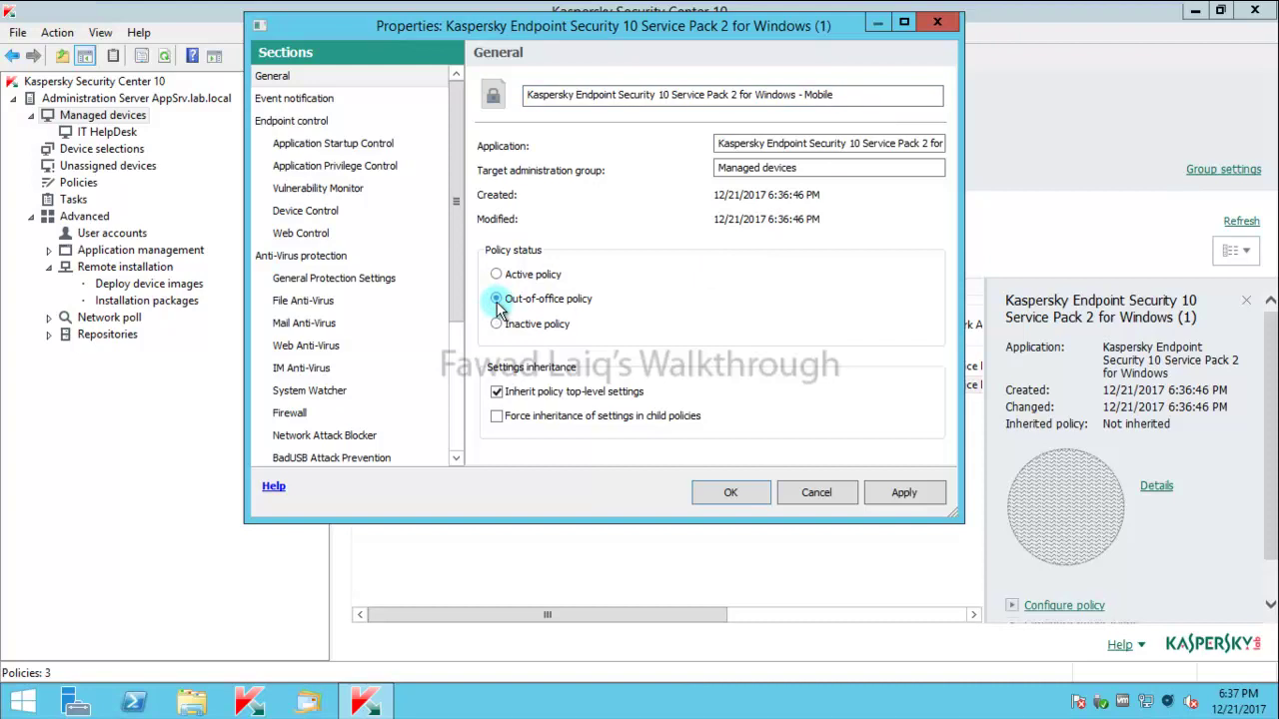
drag(457, 312, 455, 424)
Enable 'Allow use of local tasks' in the Mobile policy's Application Settings operating mode options.
click(326, 299)
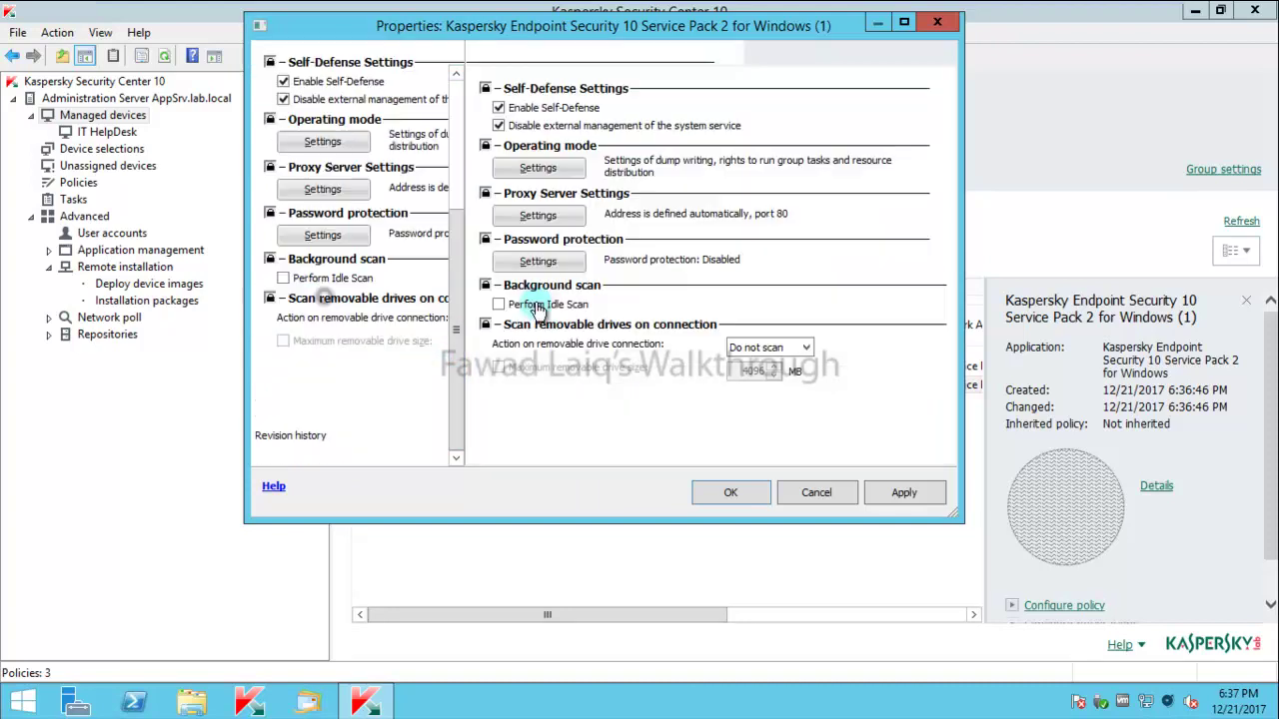
click(544, 167)
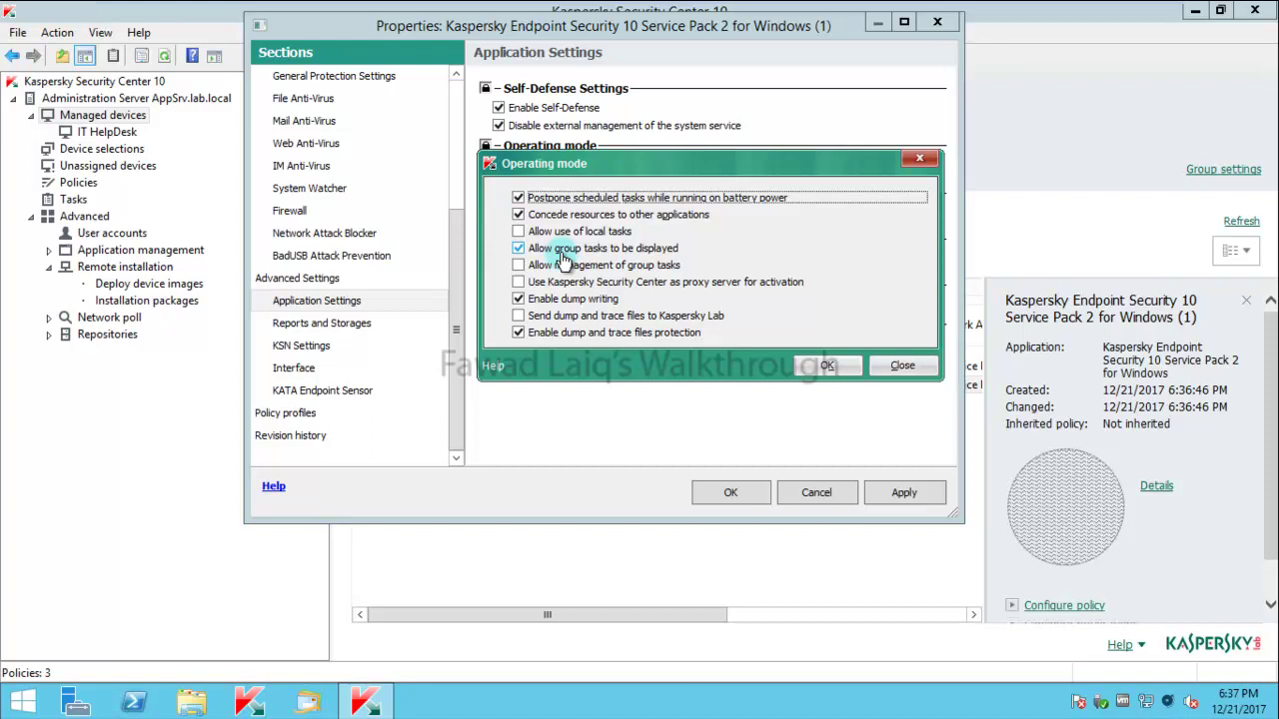
click(517, 230)
click(829, 365)
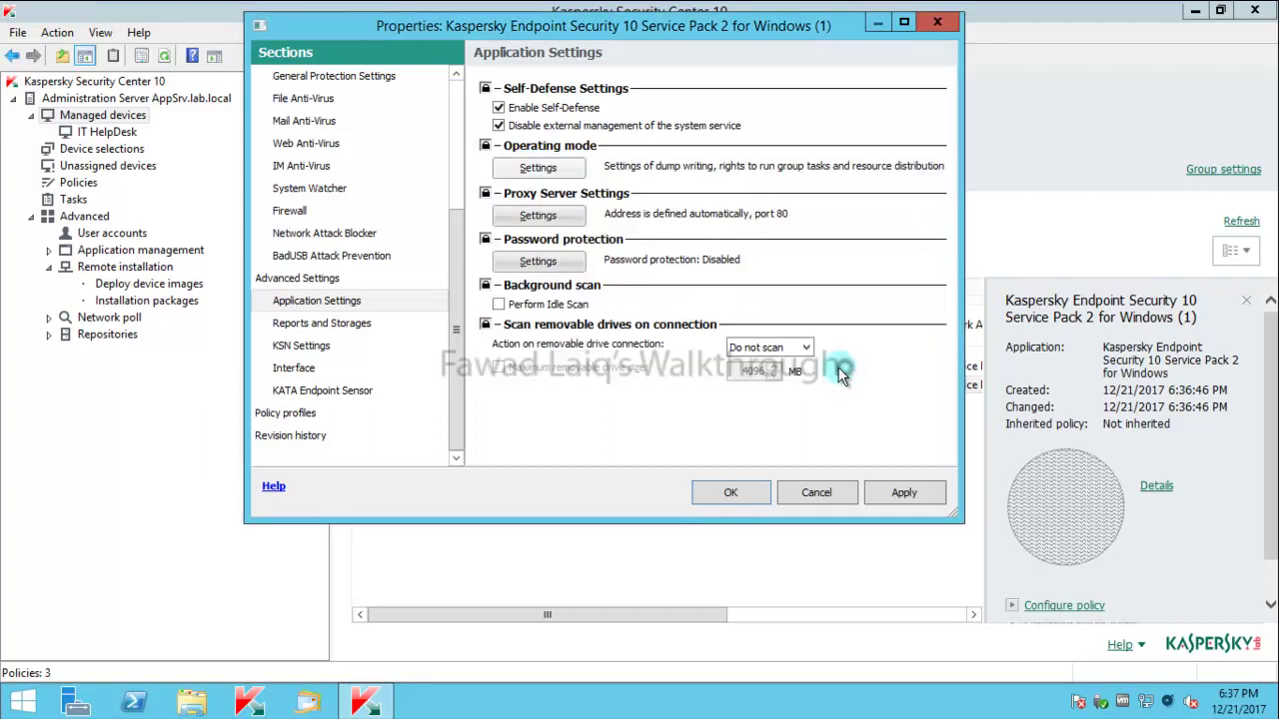
drag(454, 308, 469, 218)
scroll(459, 188, up, 1)
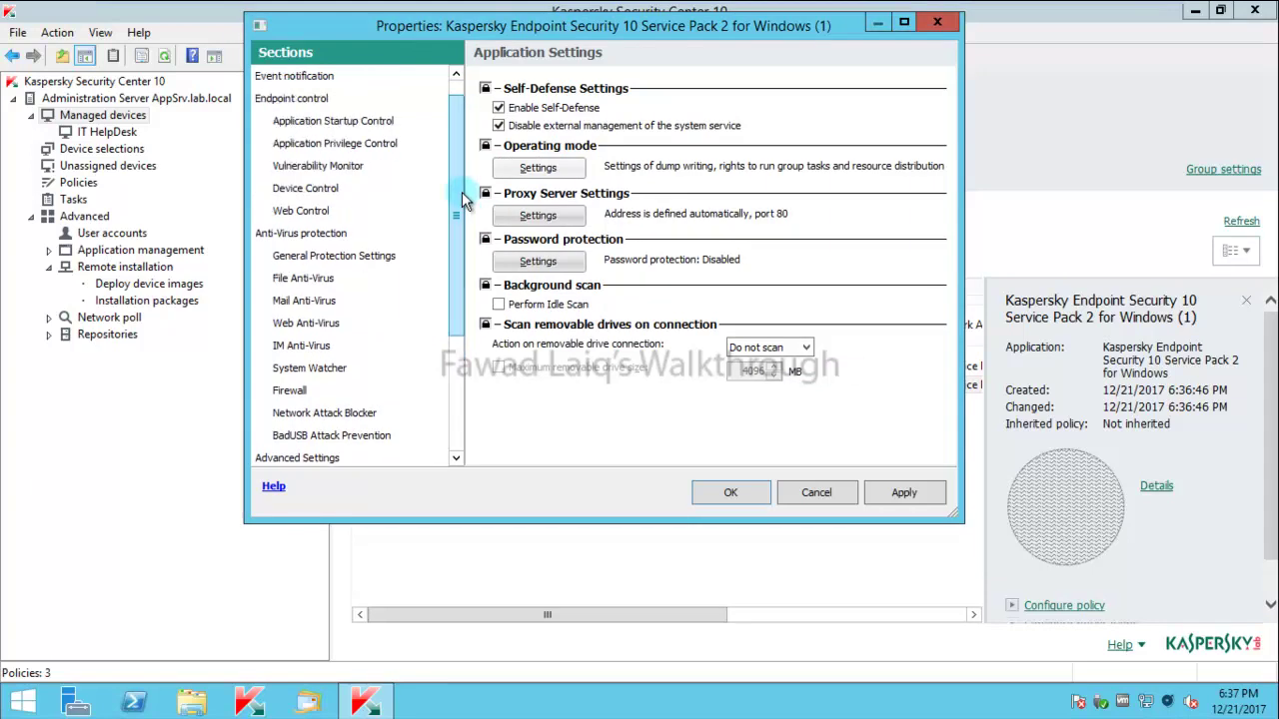
Add a Web Control rule 'Block Social Media' that blocks all Internet communication content categories.
click(328, 212)
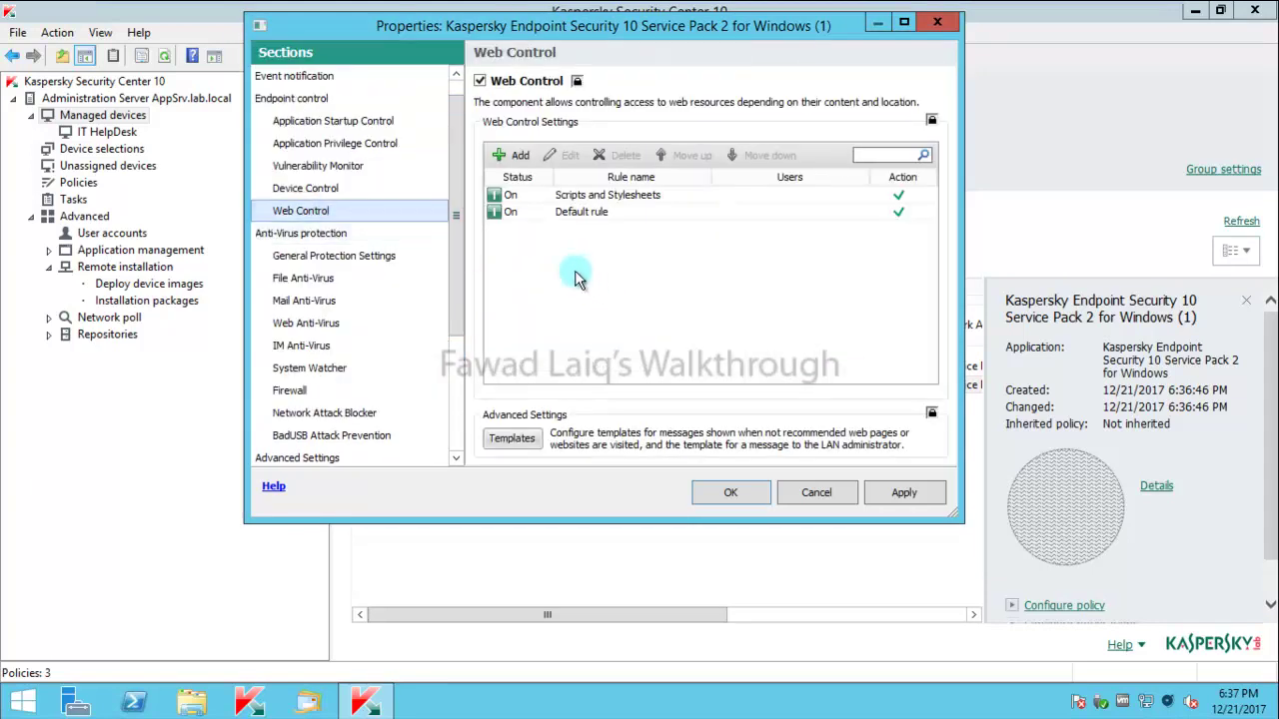
click(516, 157)
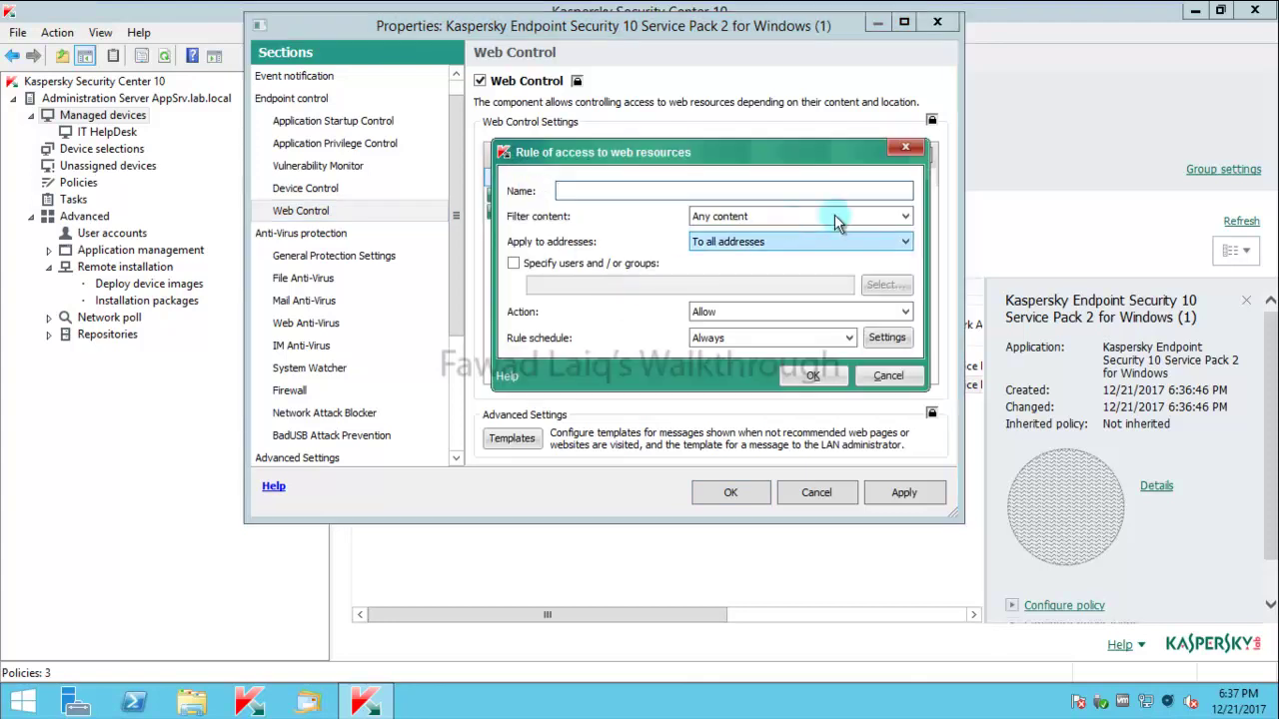
click(907, 217)
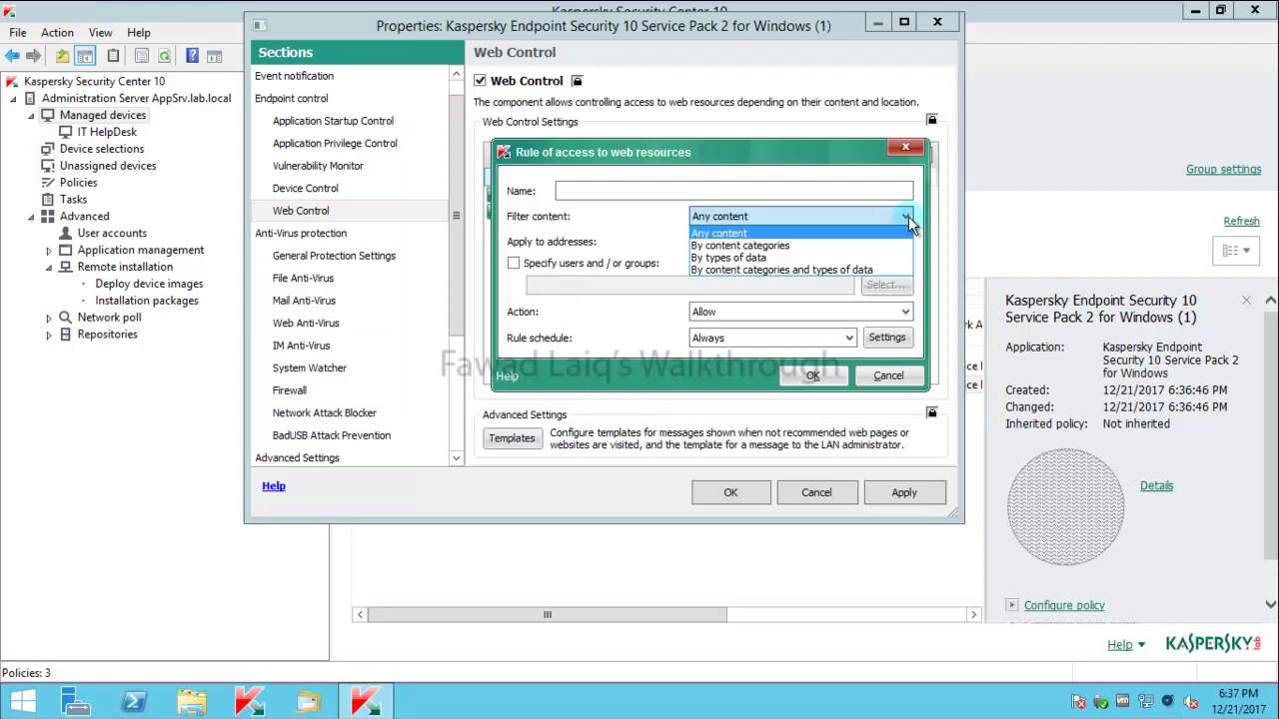
click(795, 245)
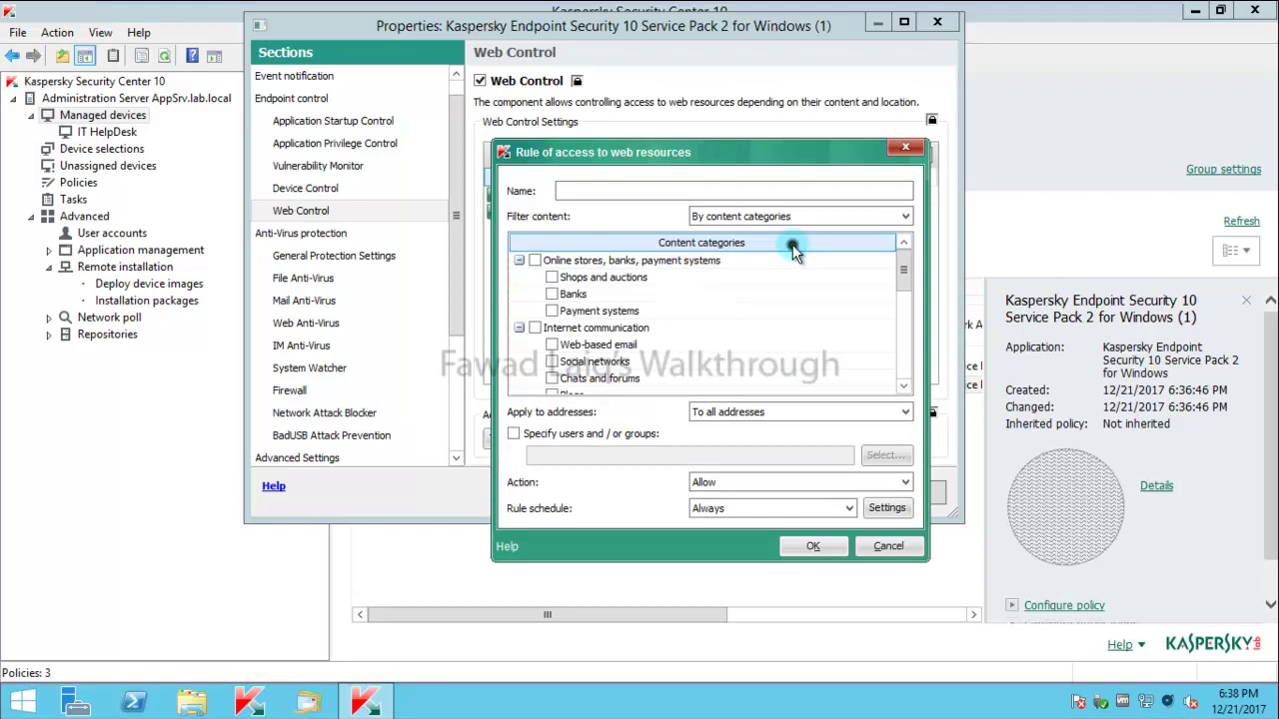
click(535, 329)
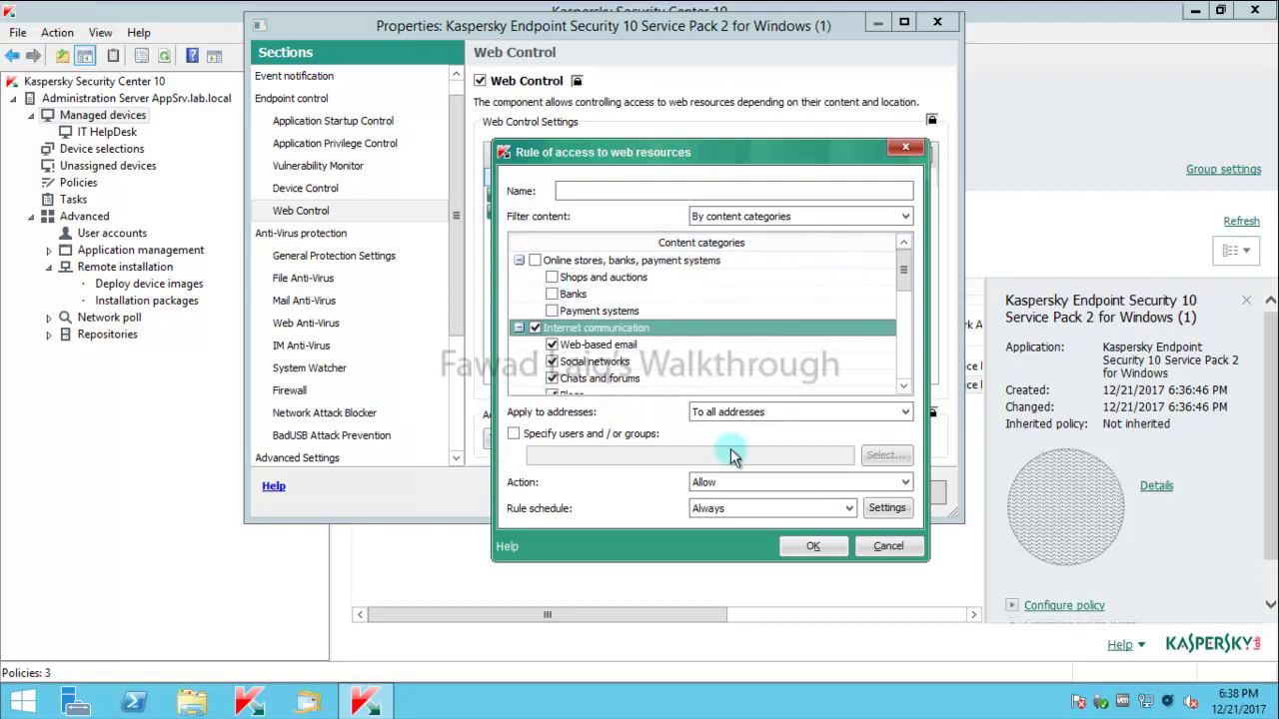
click(903, 483)
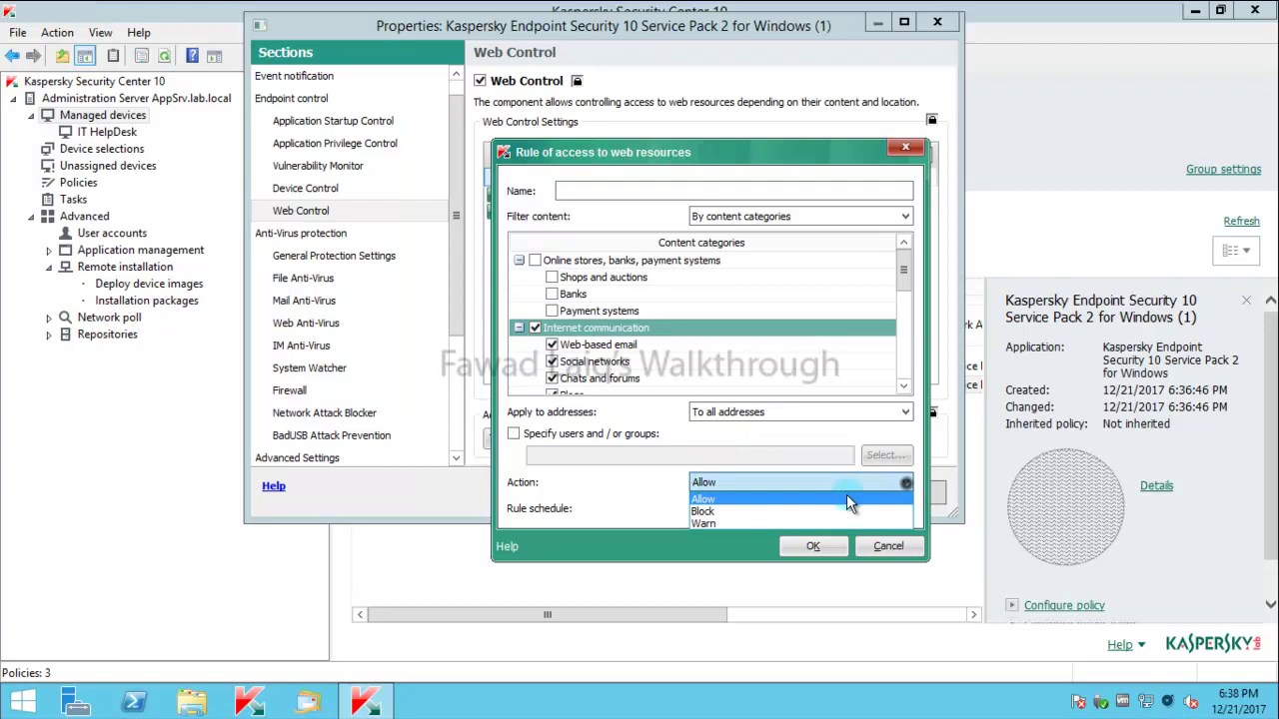
click(703, 512)
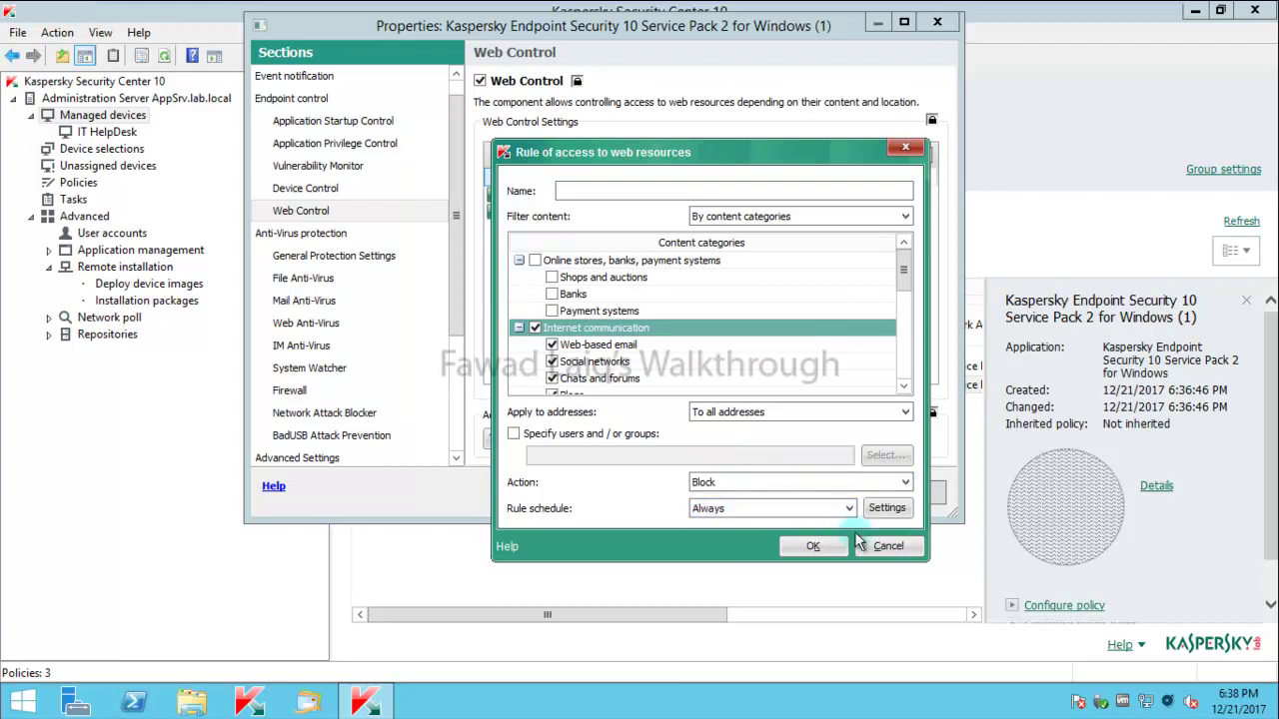
click(729, 191)
text(Block )
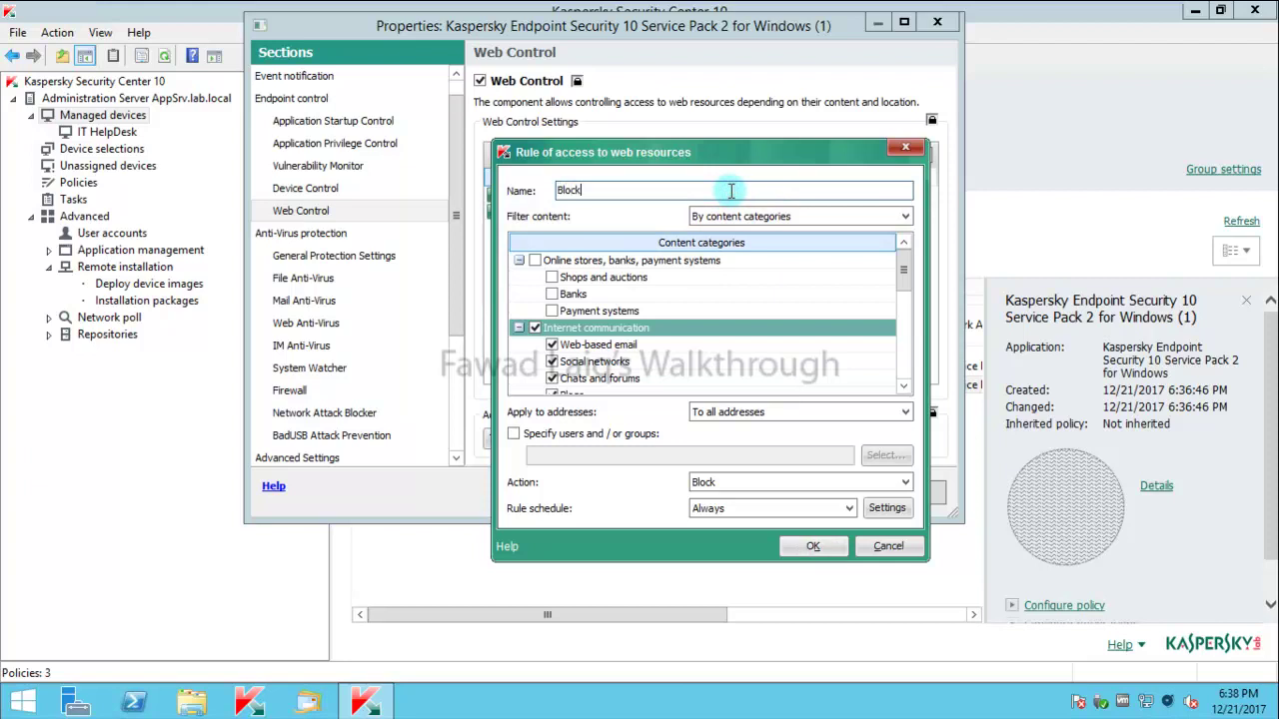
text(Social Media)
click(815, 546)
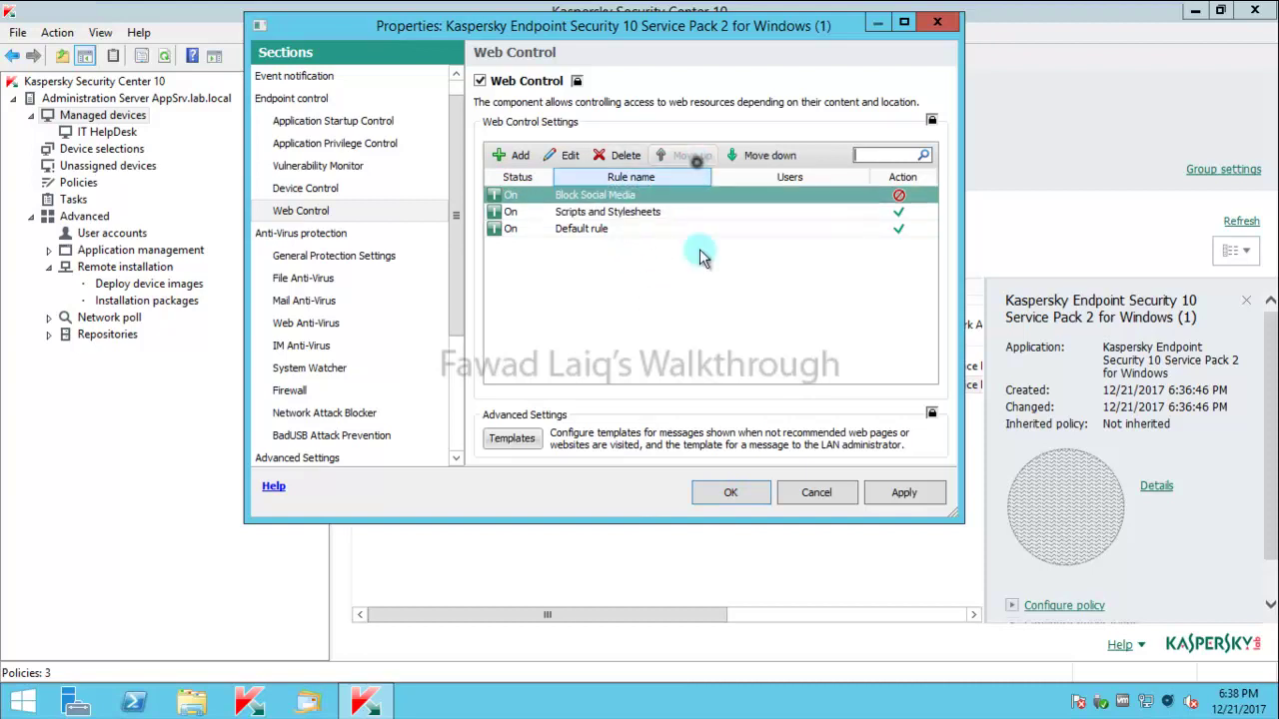
Apply and save the Mobile policy, then check its refreshed enforcement result on WS01.
click(904, 492)
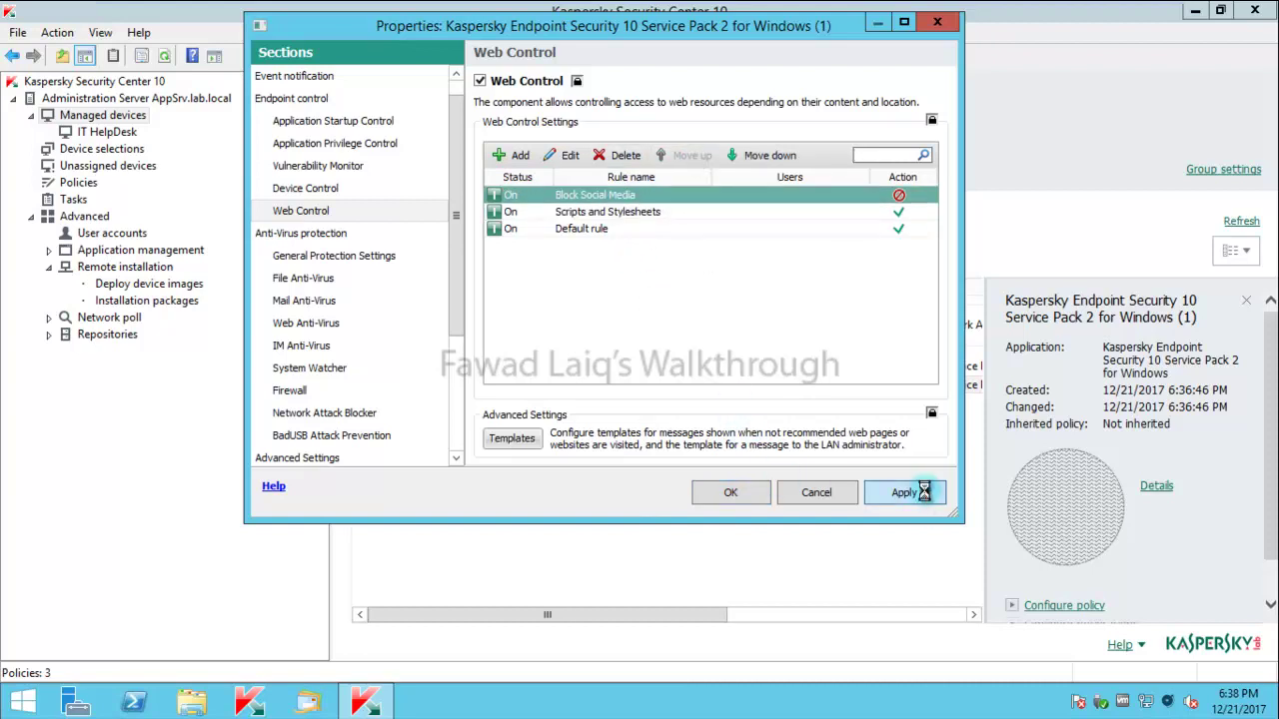
click(740, 505)
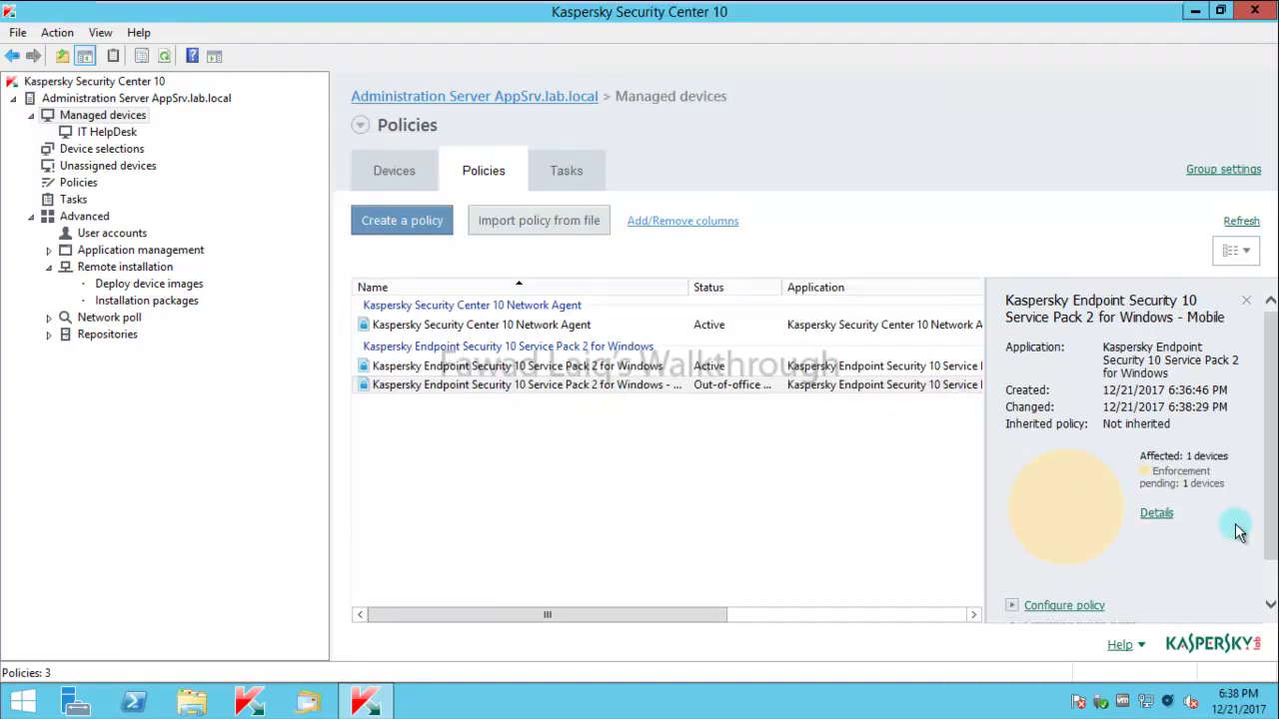
click(1155, 514)
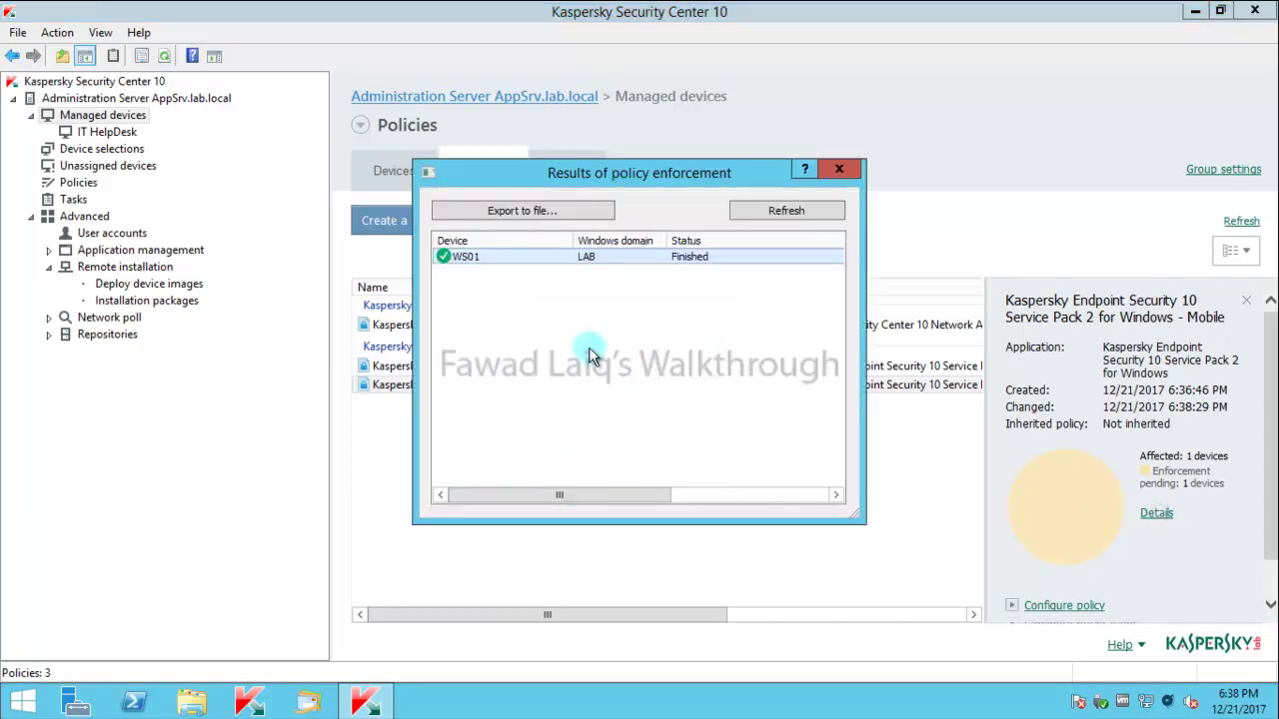
click(519, 262)
click(805, 212)
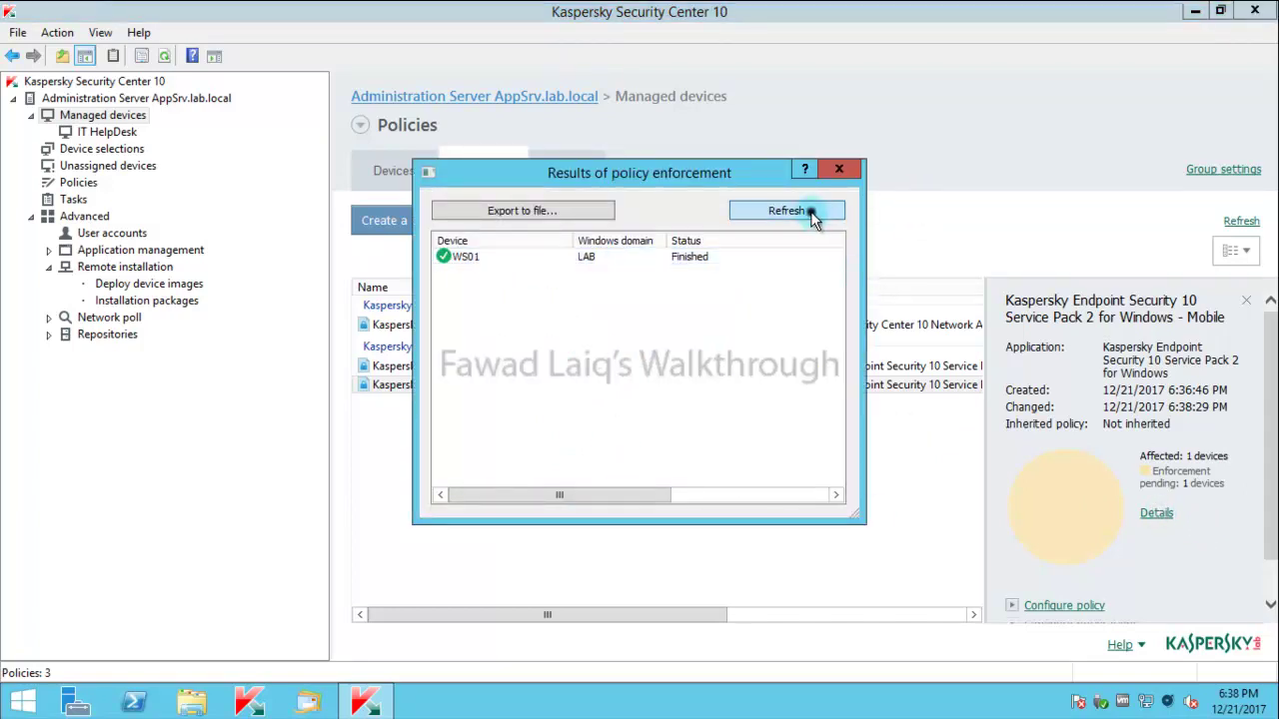
click(839, 169)
Refresh the policy list and select the Mobile policy to check its status.
right_click(664, 510)
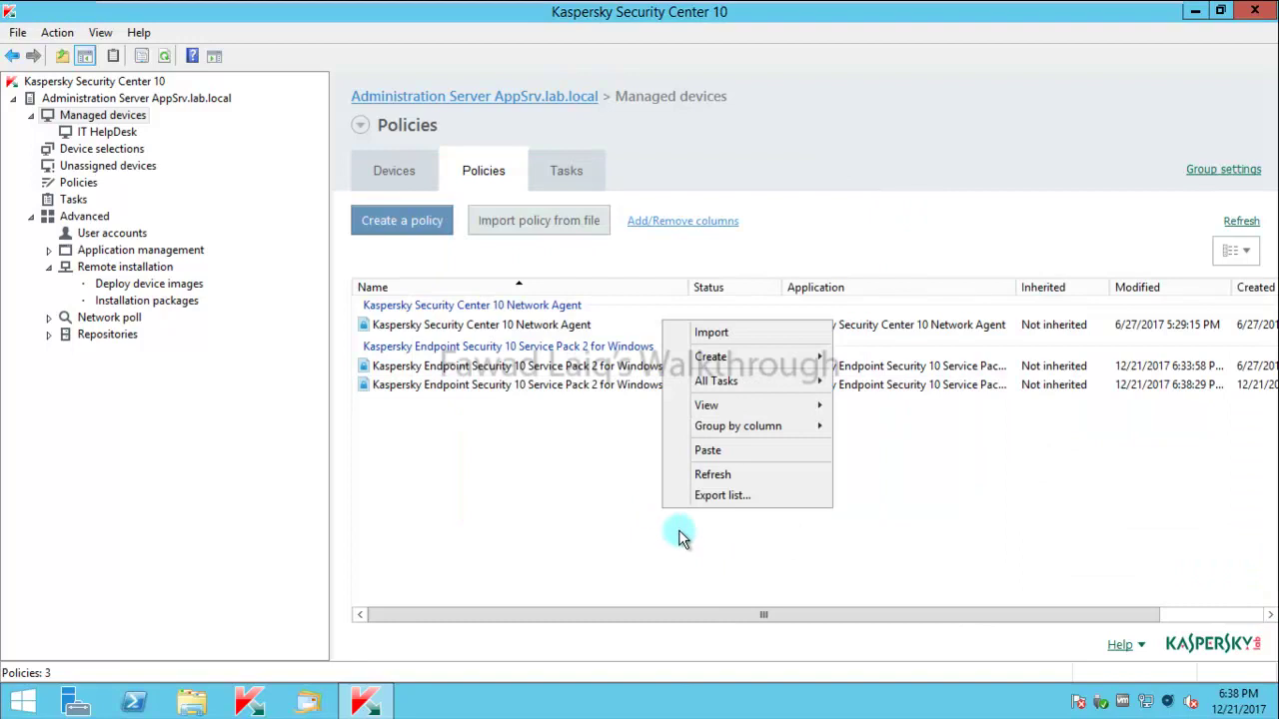
click(718, 475)
click(631, 390)
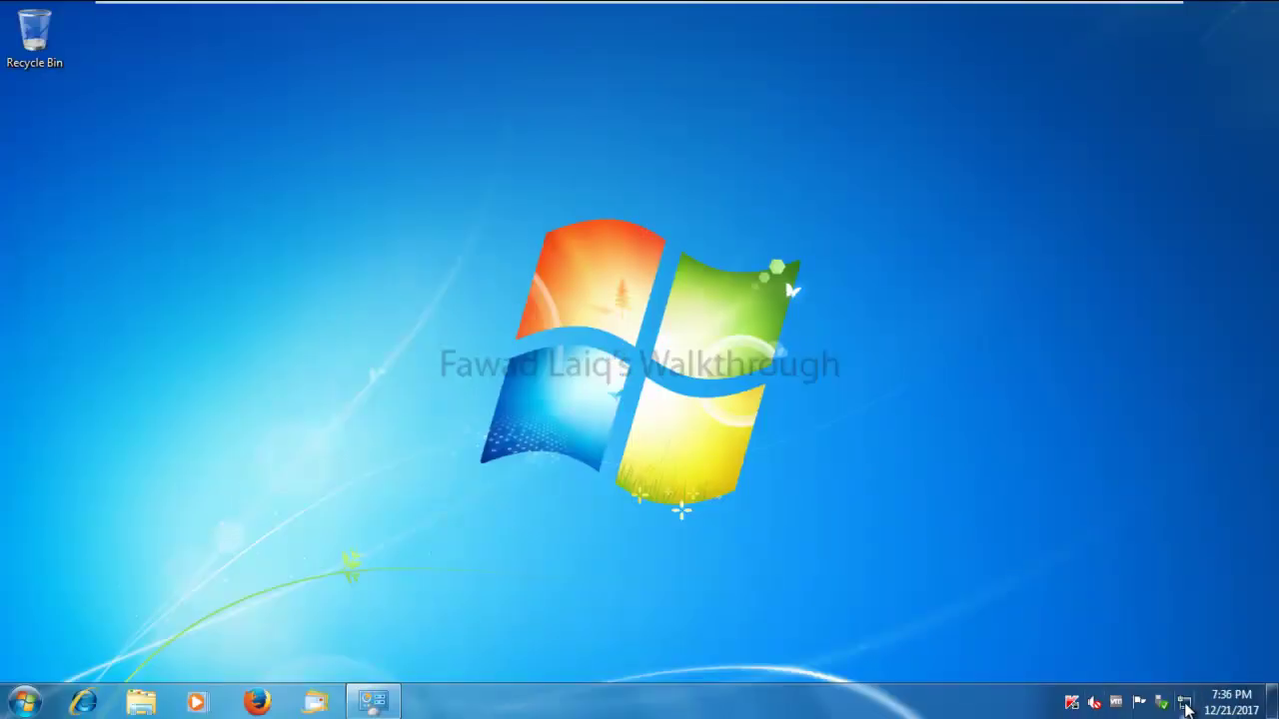
Disable the Local Area Connection on the Windows 7 client and minimize Network Connections.
click(372, 703)
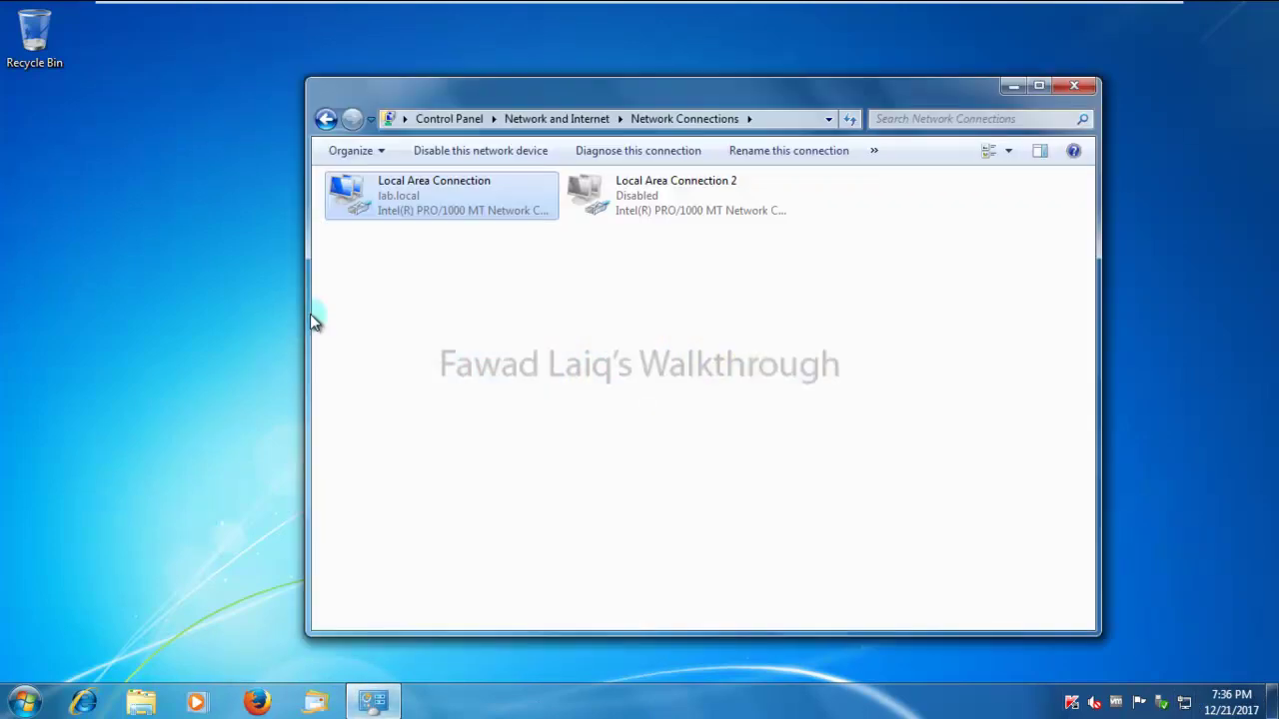
right_click(401, 189)
click(449, 204)
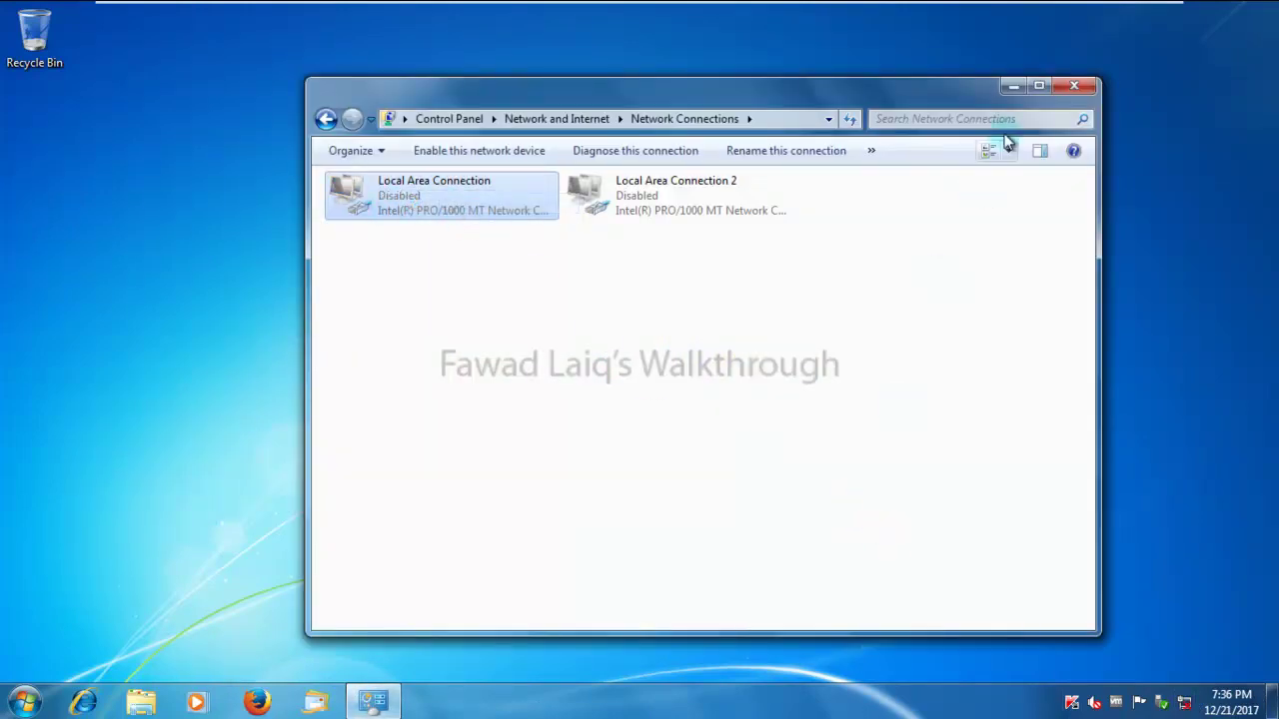
click(1013, 86)
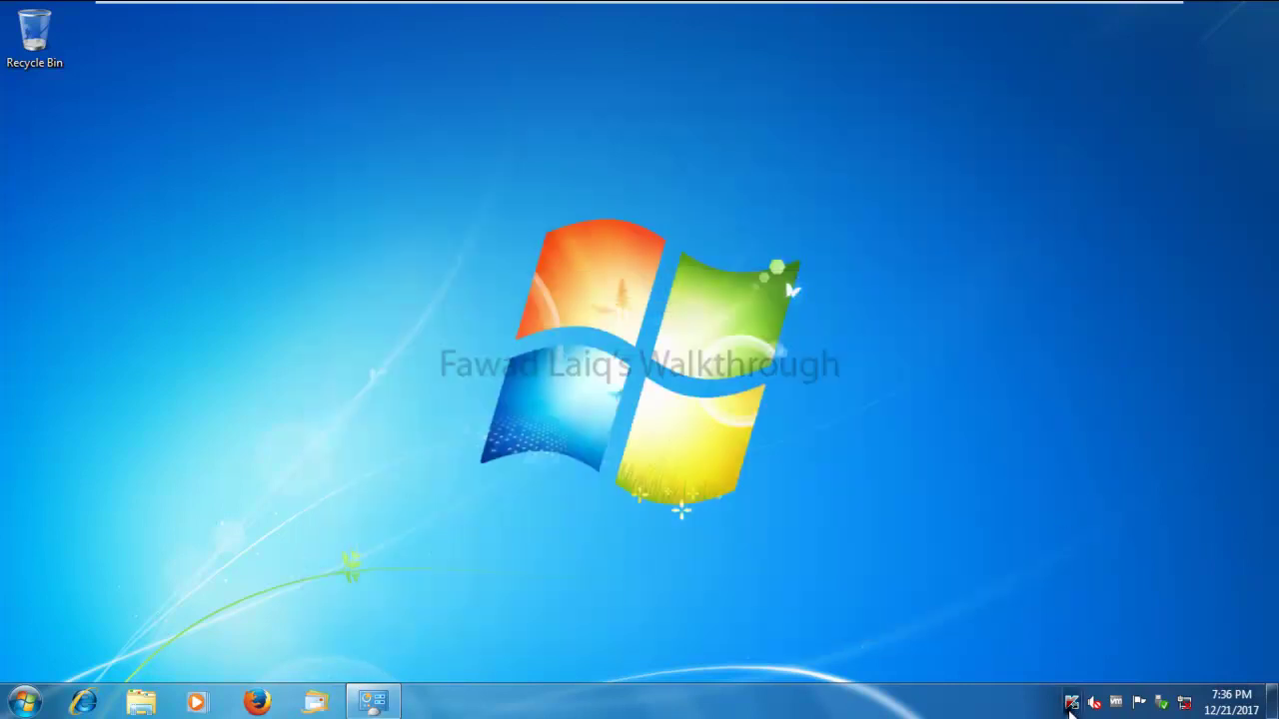
click(1071, 705)
click(427, 520)
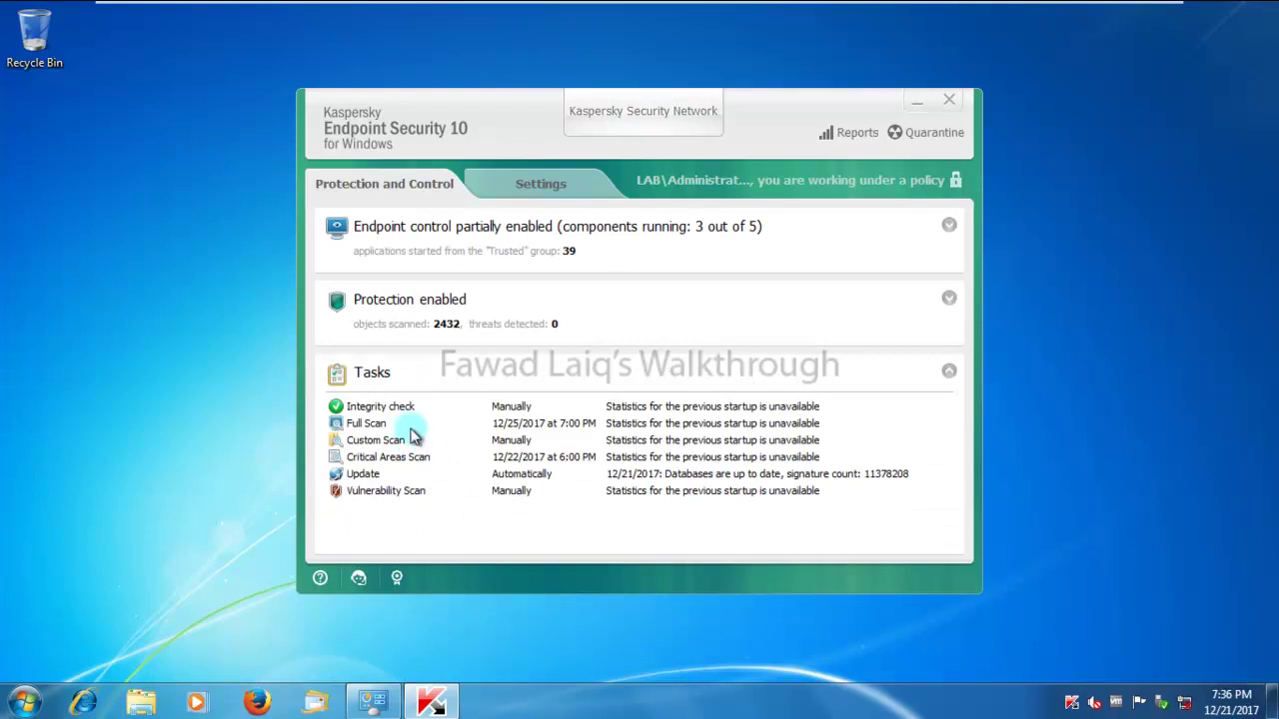
click(547, 180)
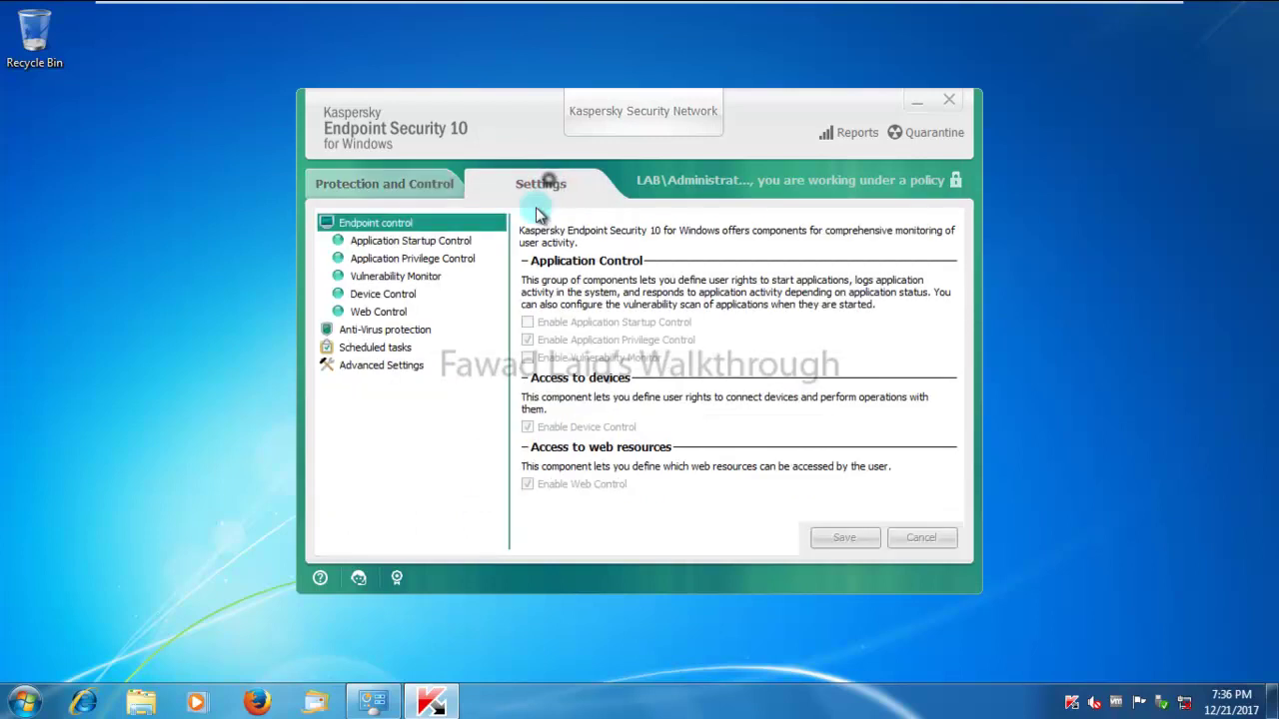
click(374, 312)
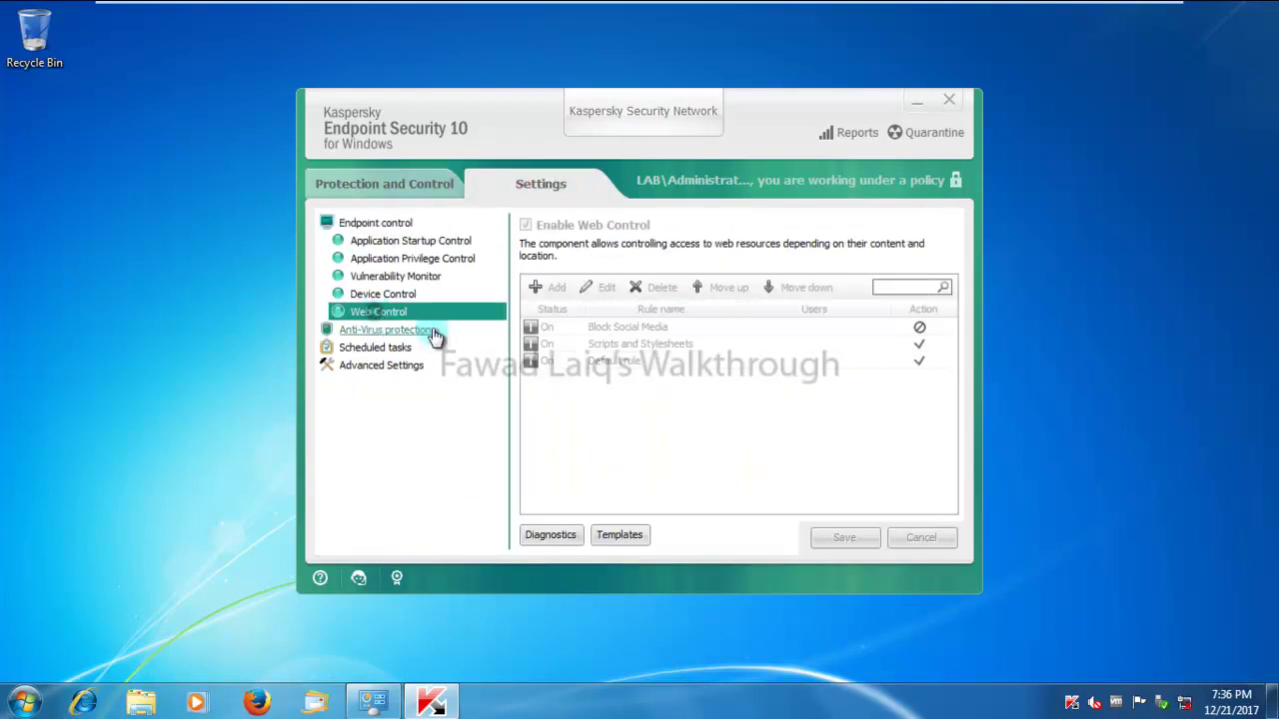
click(950, 104)
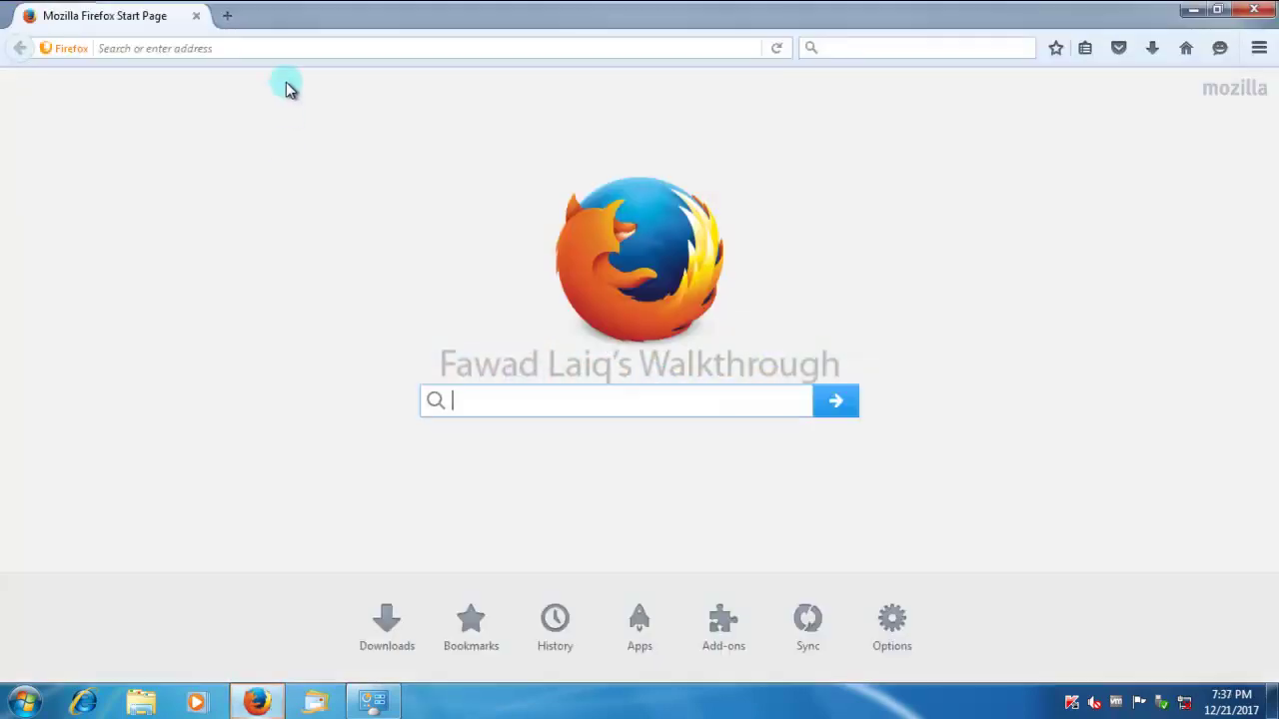
click(274, 47)
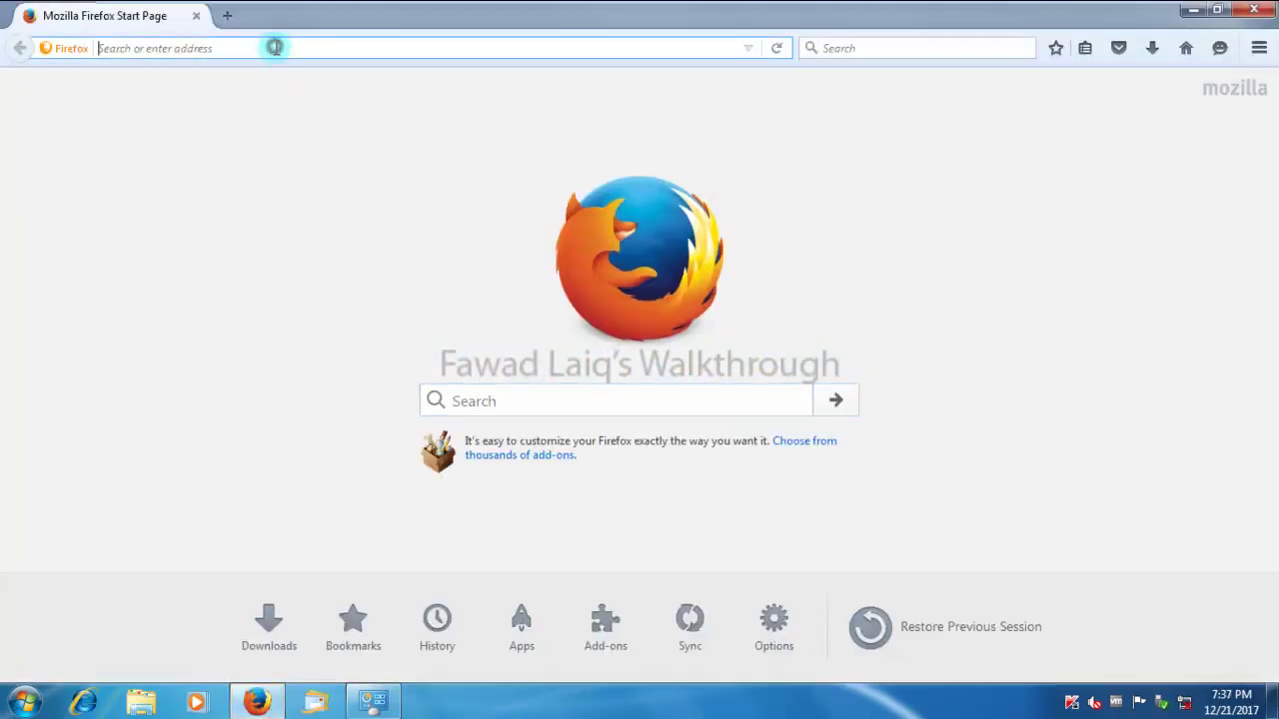
text(https://)
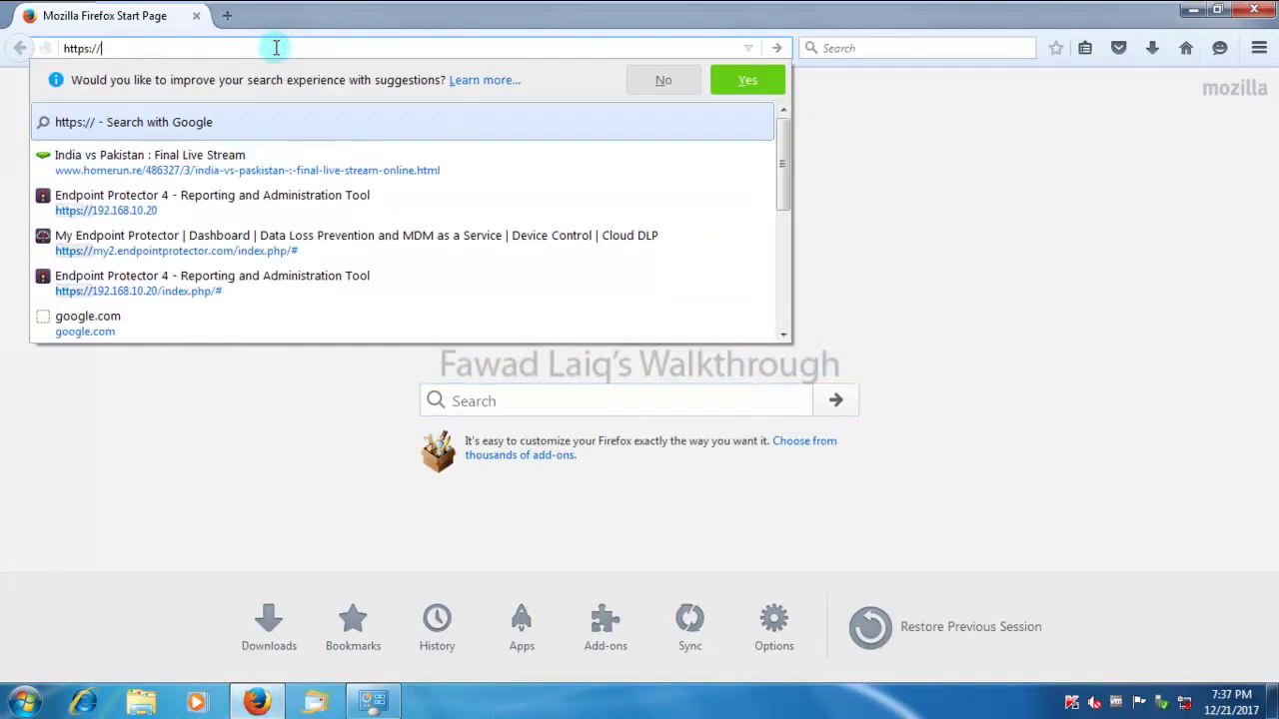
text(face)
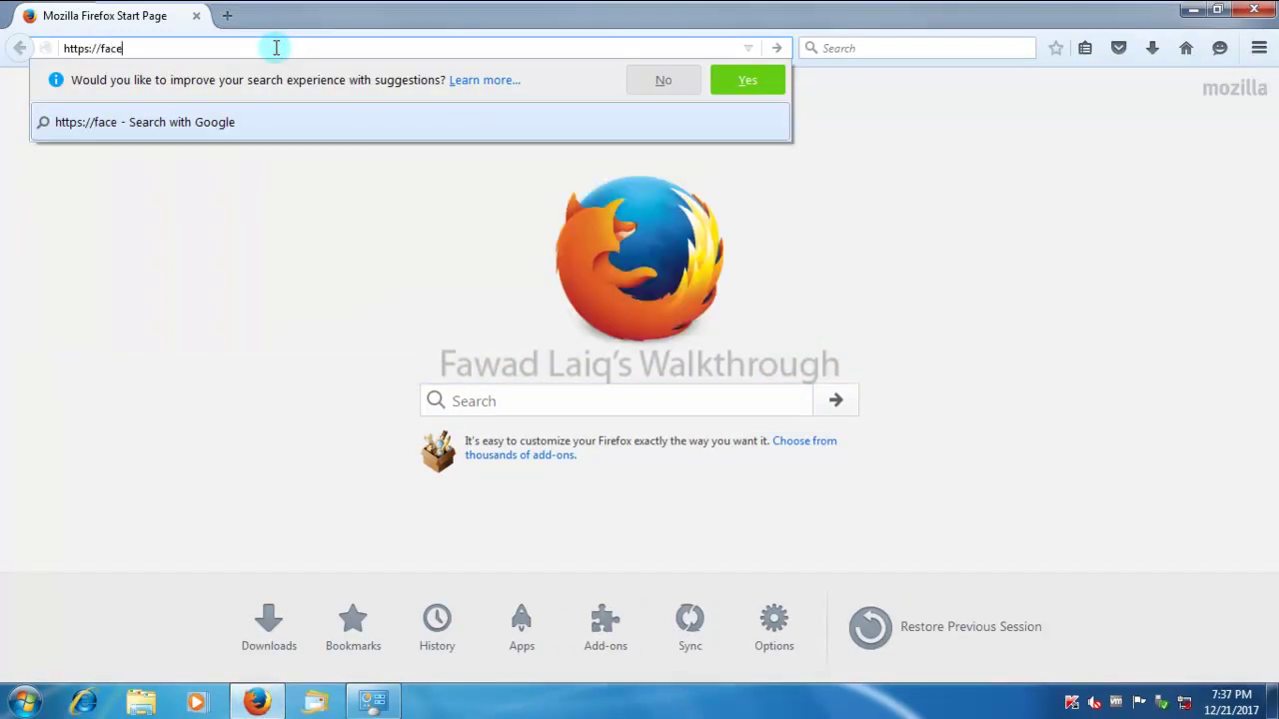
text(book.com)
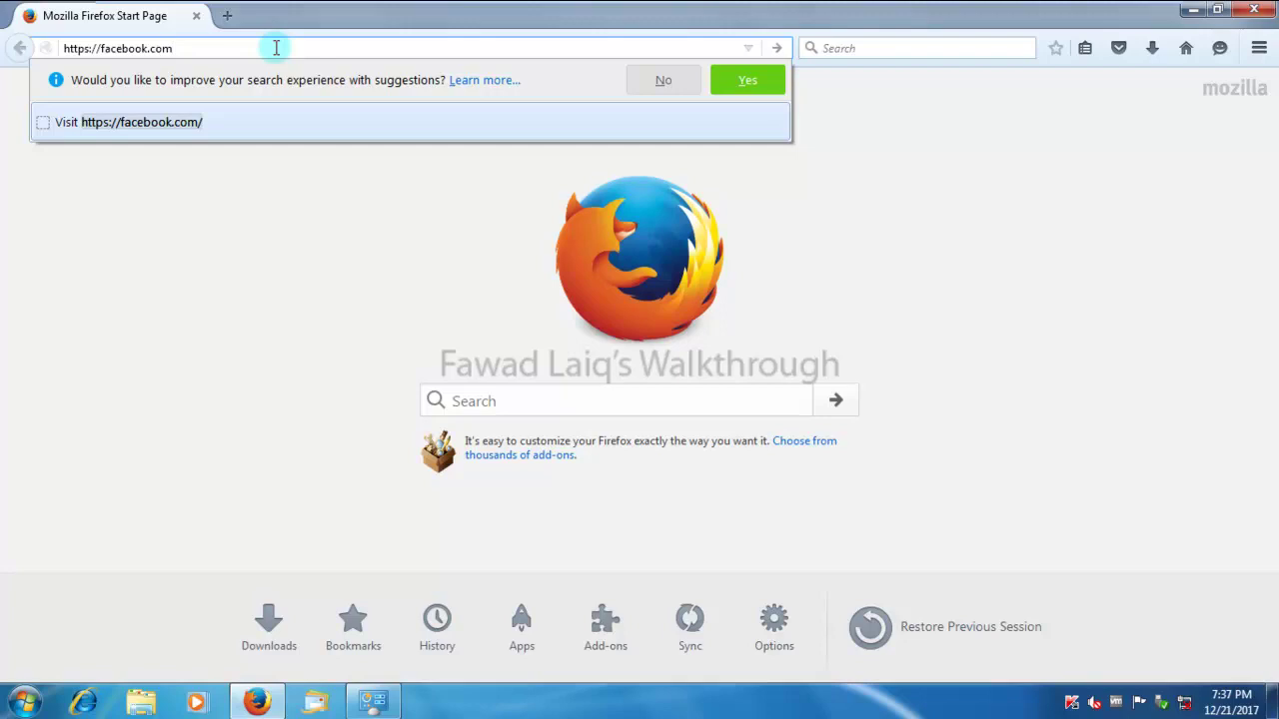
key(Return)
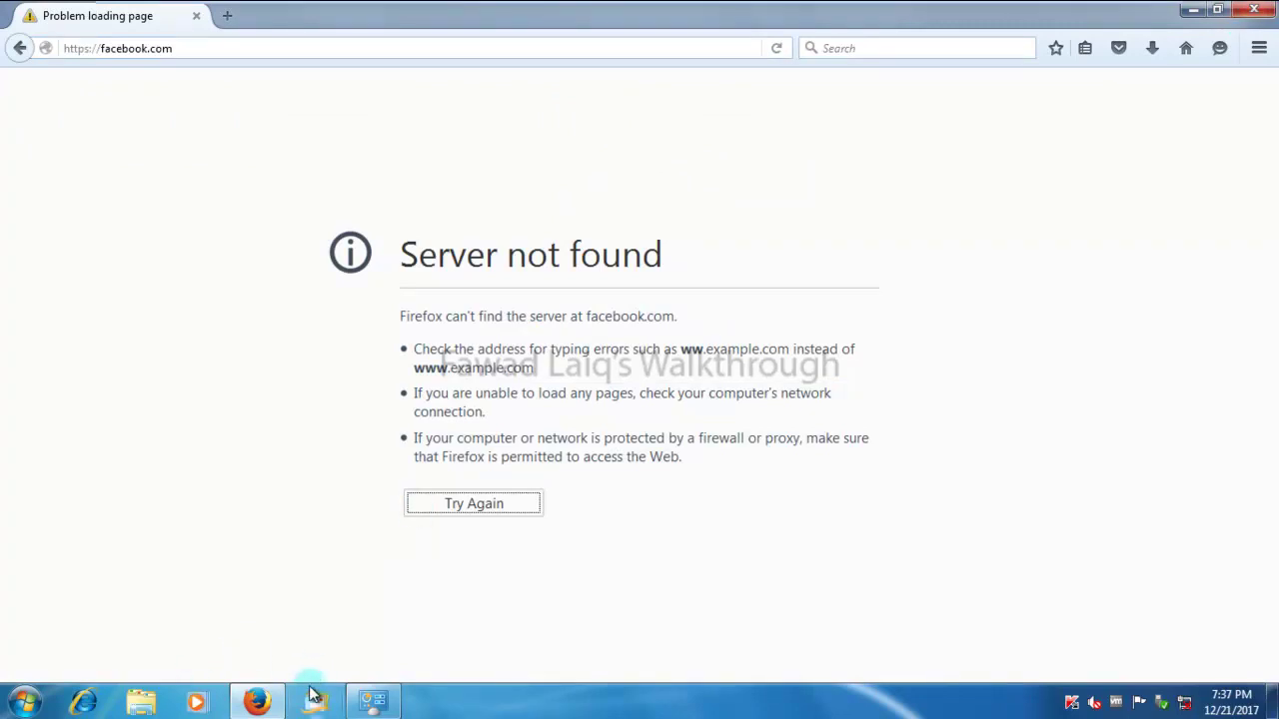
click(374, 702)
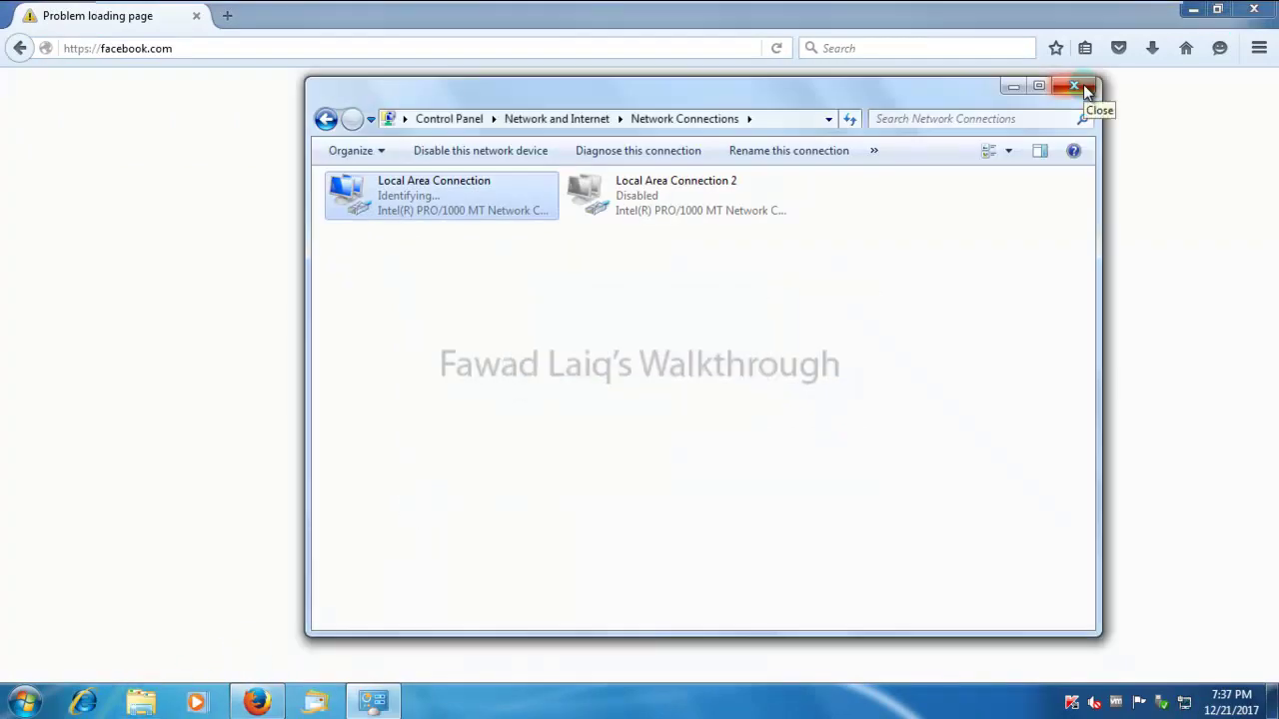
Verify Endpoint Security's Web Control no longer lists Block Social Media, then reload facebook.com in Firefox.
click(1087, 90)
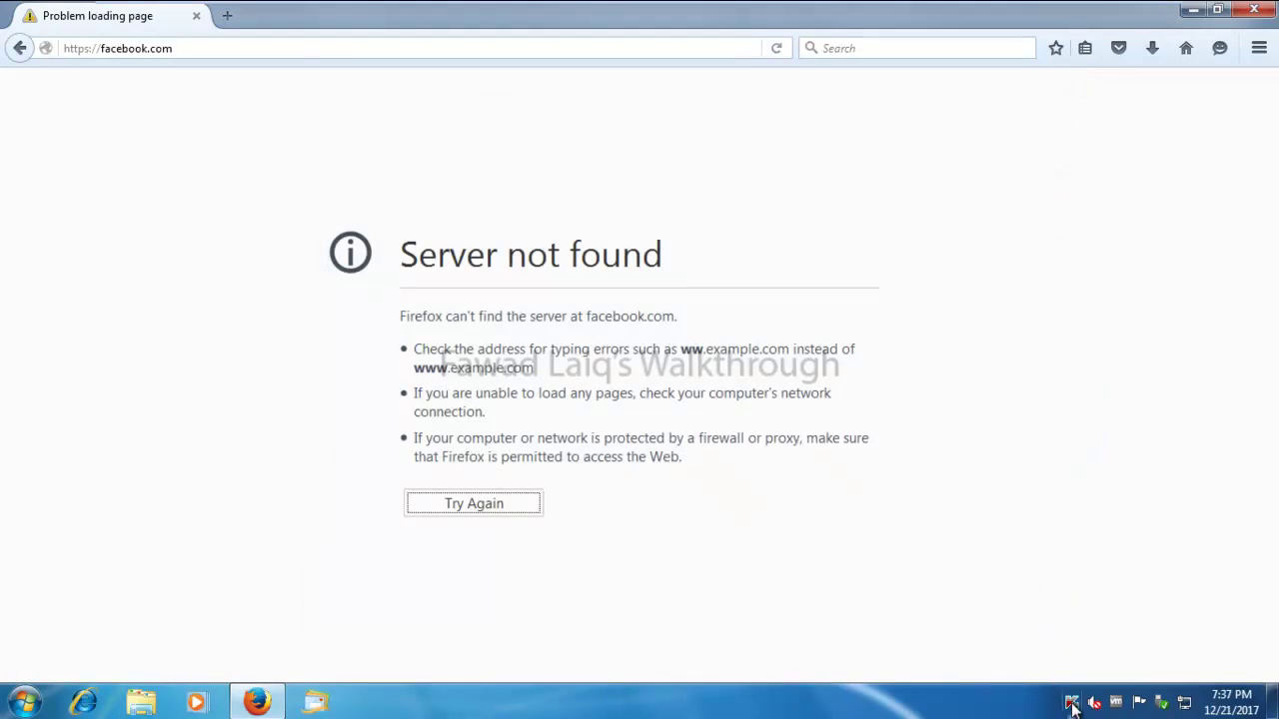
click(1071, 702)
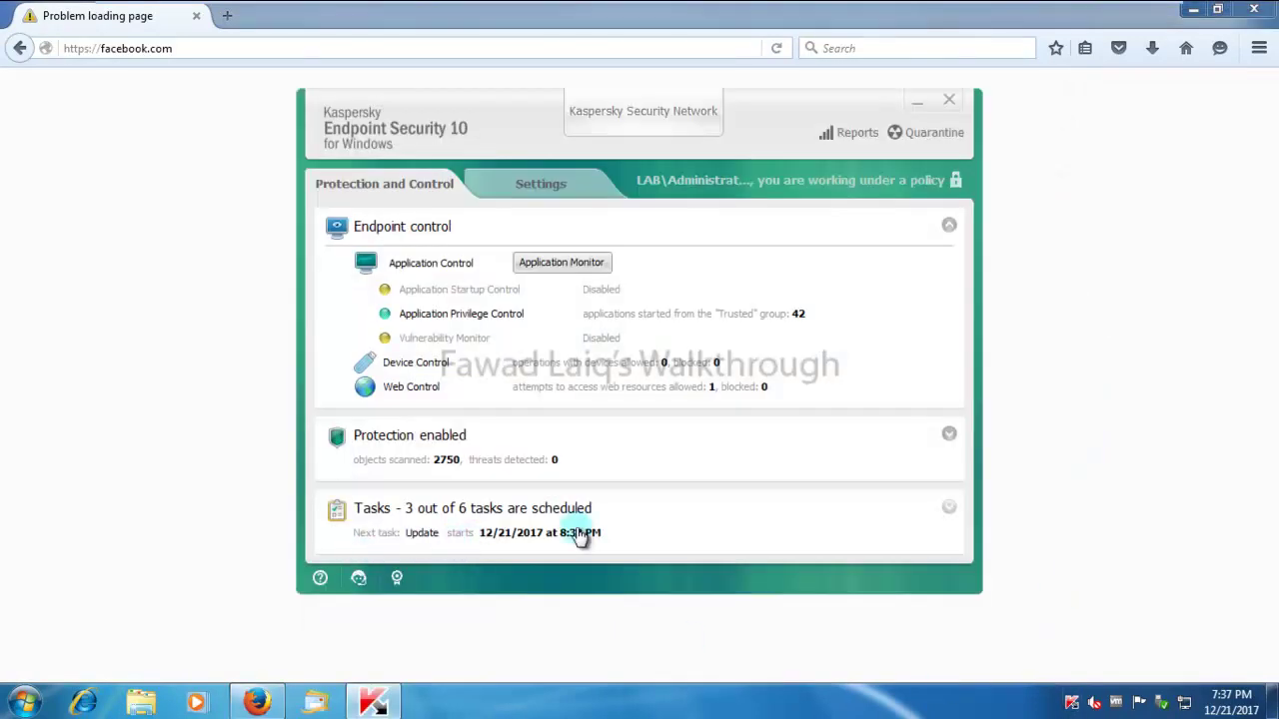
click(508, 530)
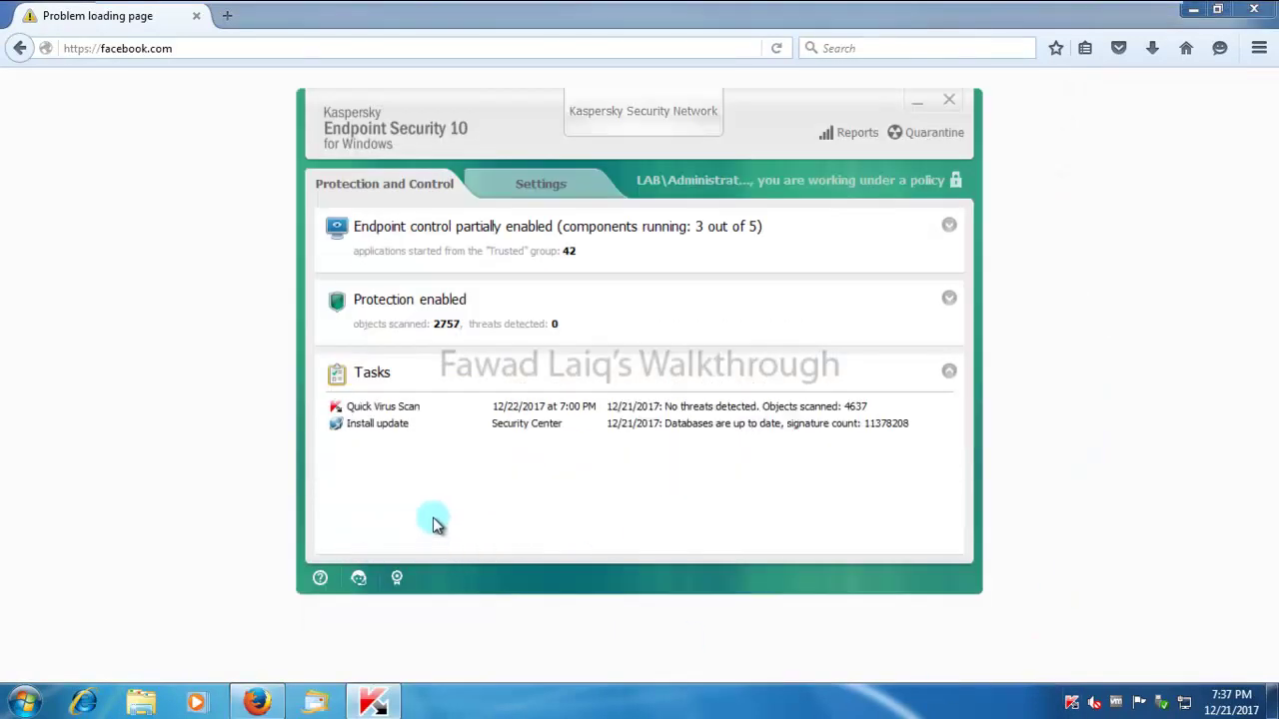
click(539, 184)
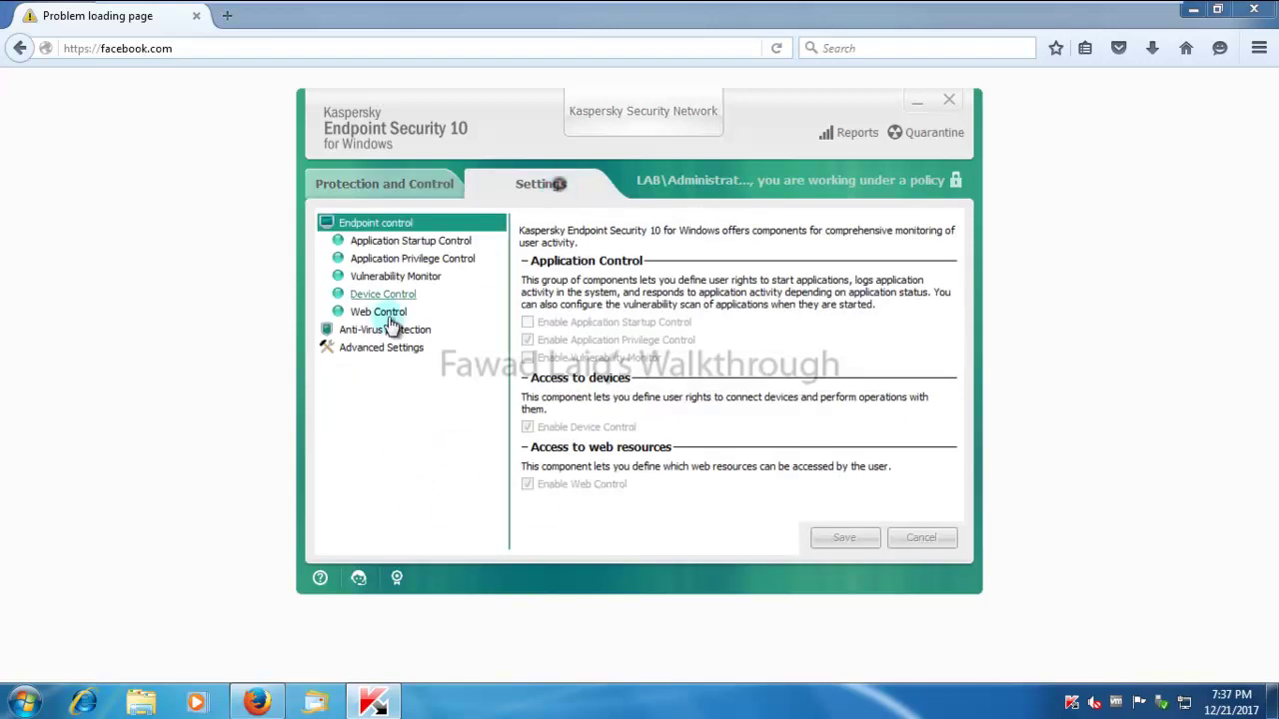
click(377, 312)
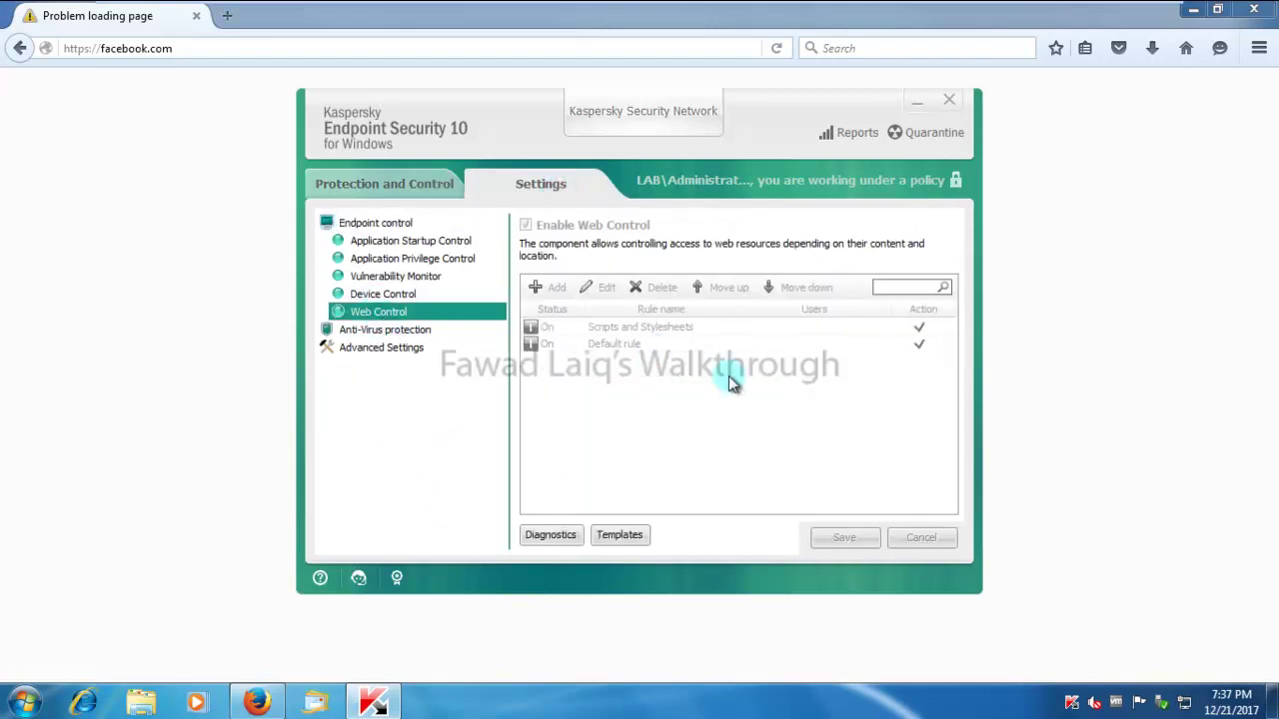
click(949, 100)
click(512, 48)
key(Return)
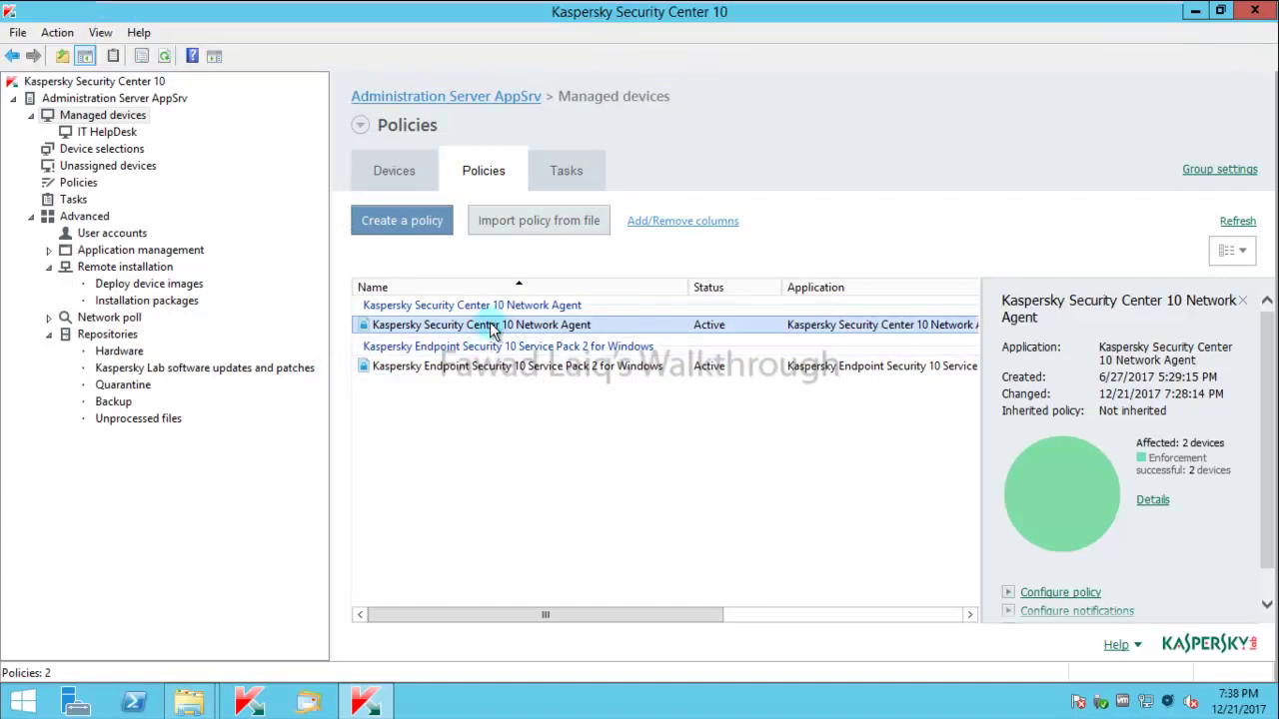
Open the Network Agent policy's Network > Connection settings to enable out-of-office policy switching.
double_click(489, 327)
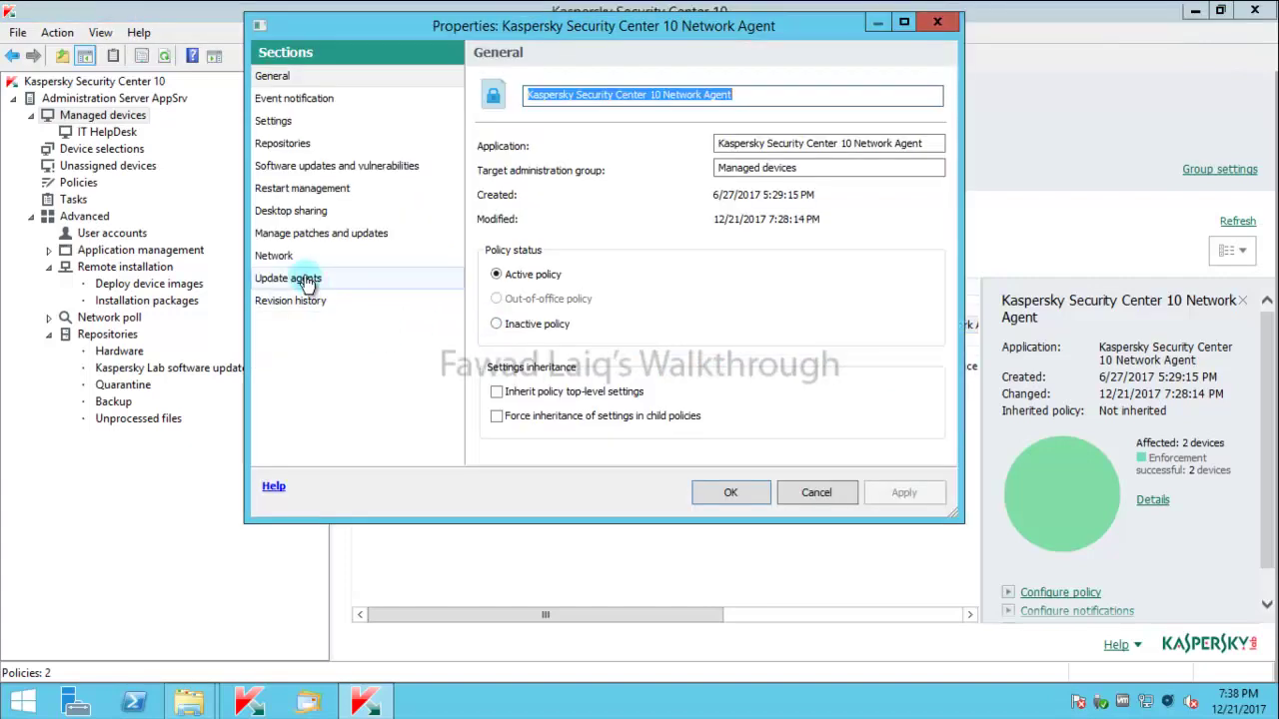
click(277, 256)
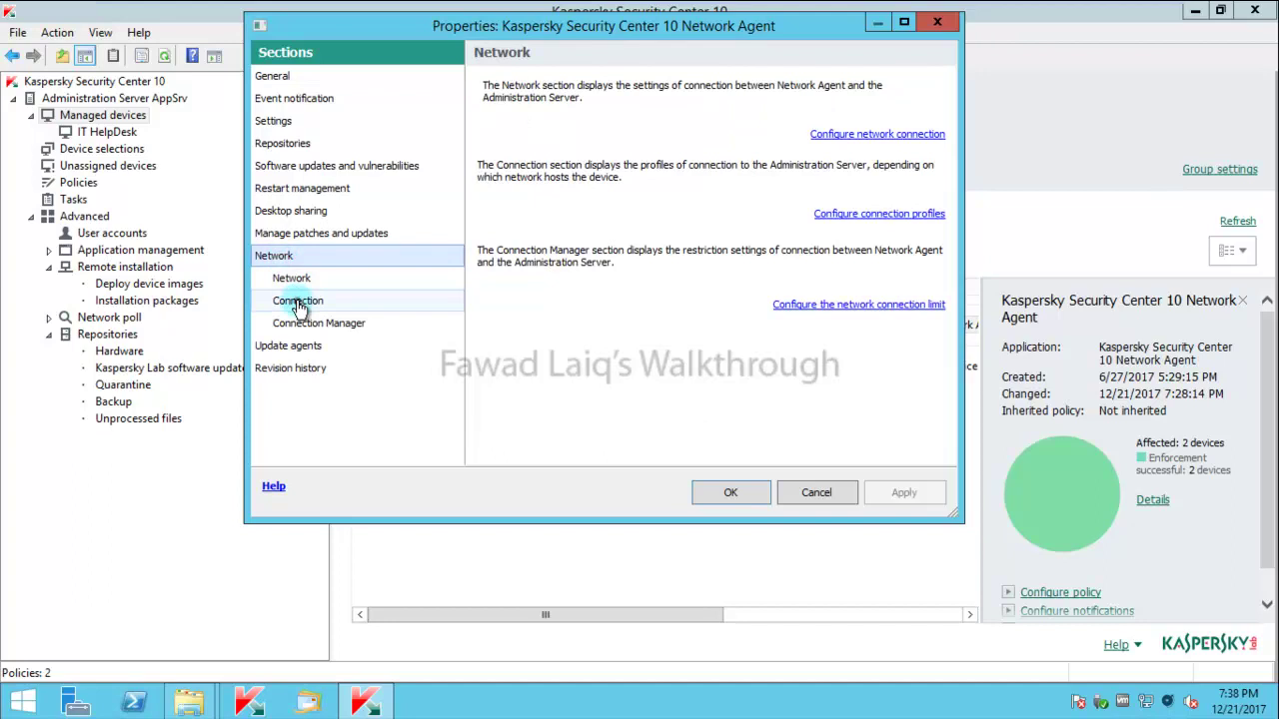
click(291, 297)
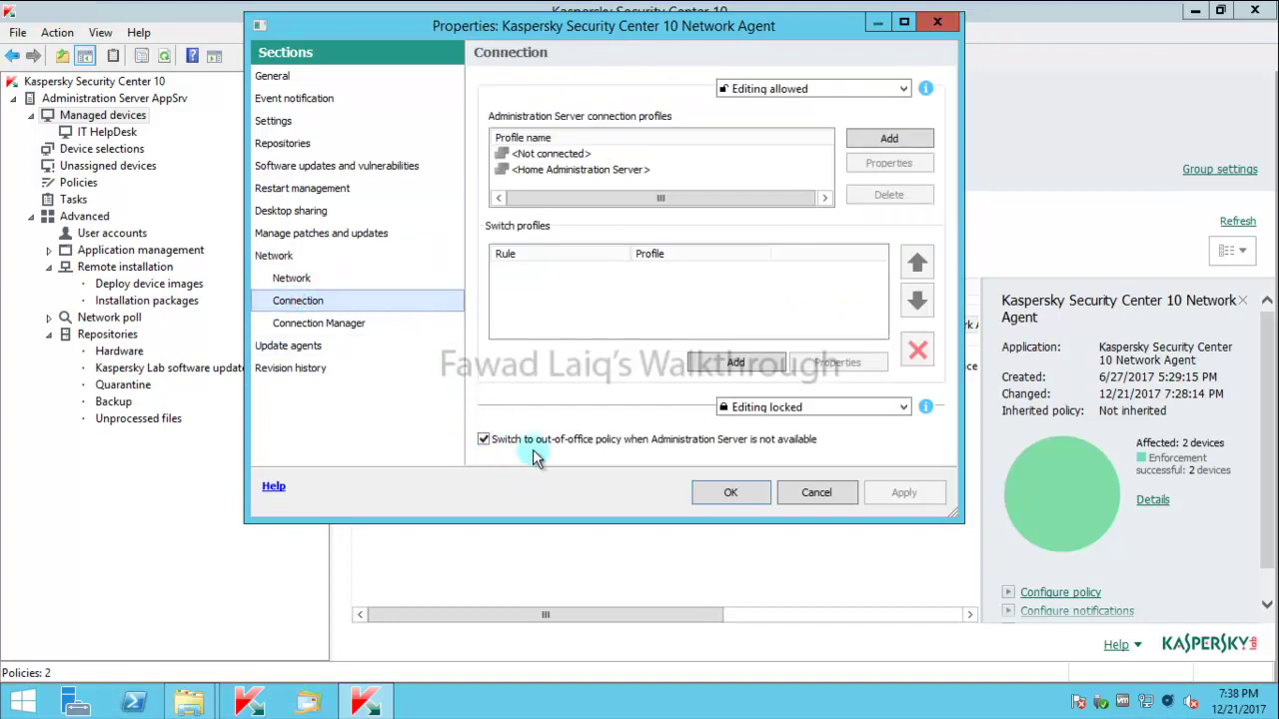